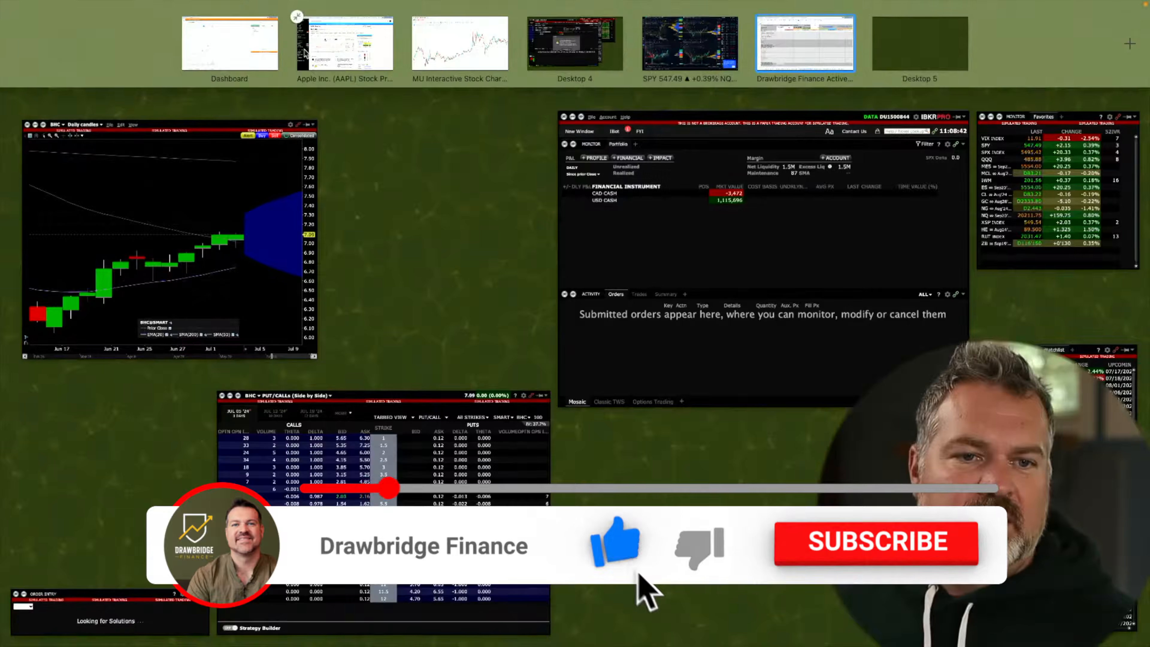
Bring the Seeking Alpha AAPL stock page to the front from Mission Control
click(304, 52)
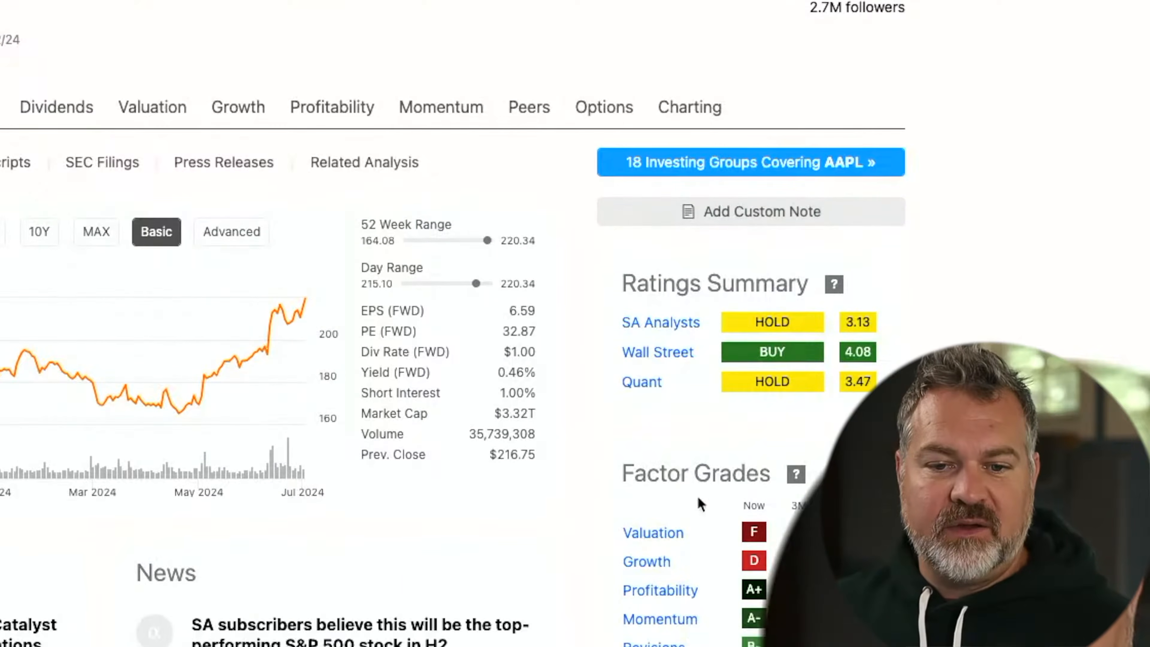
Scroll through AAPL's Ratings Summary, Factor Grades and Quant Ranking
scroll(749, 535, down, 4)
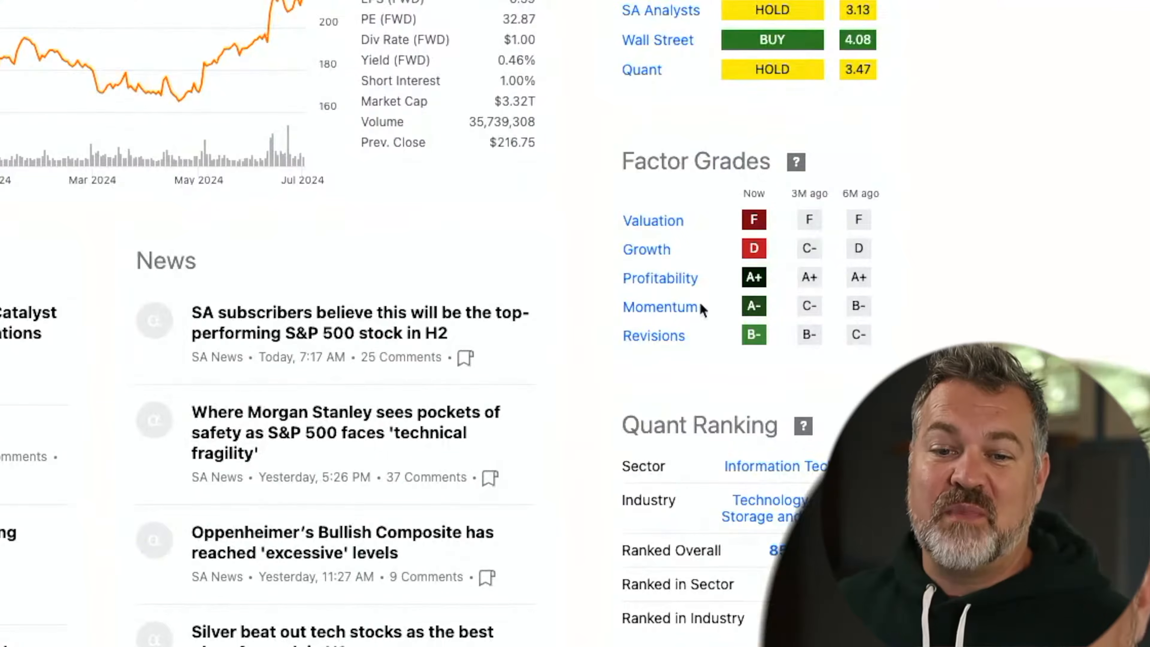
scroll(744, 372, down, 4)
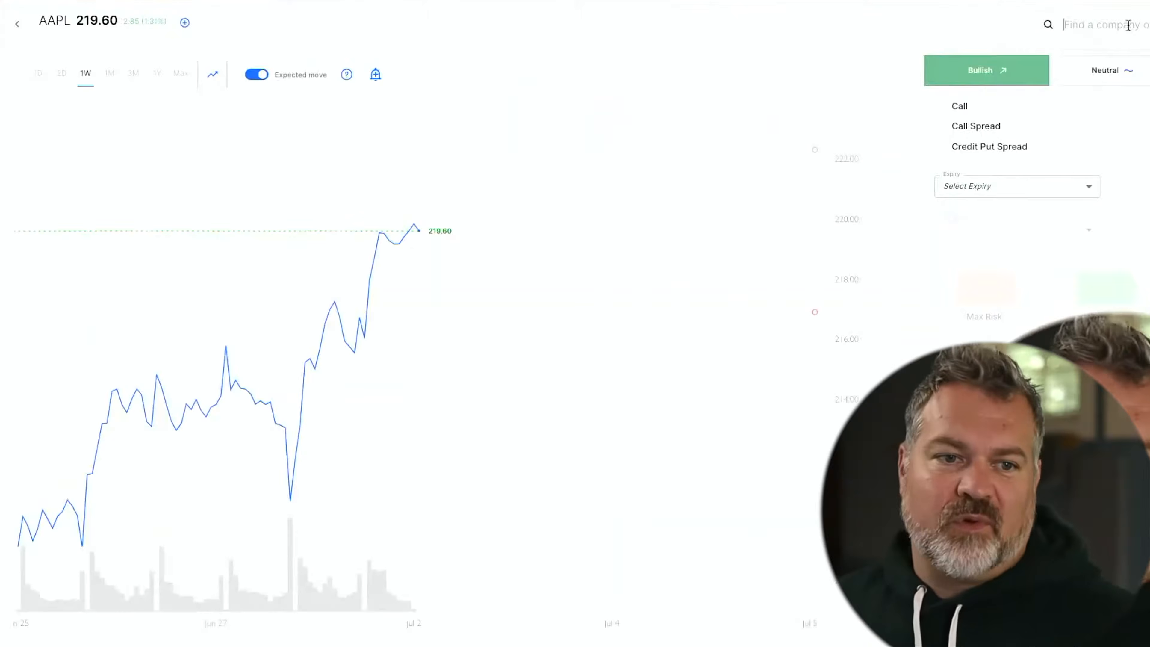
Show AAPL's one-month chart, mark support near 210, and pick the Credit Put Spread strategy
click(109, 73)
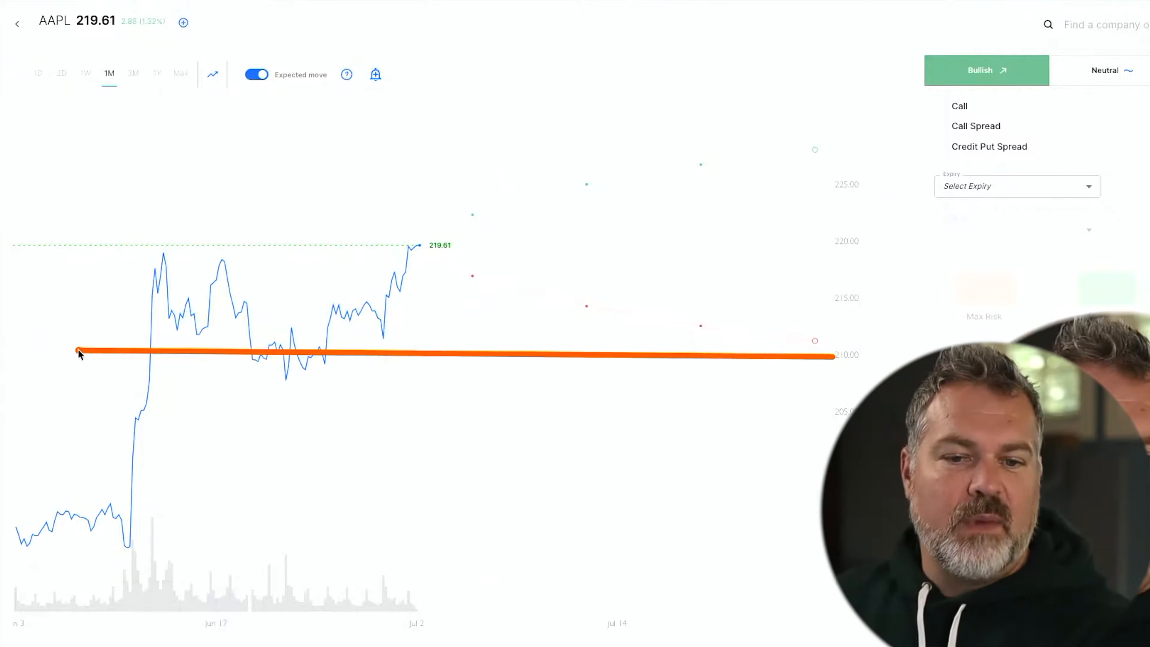
drag(78, 350, 65, 355)
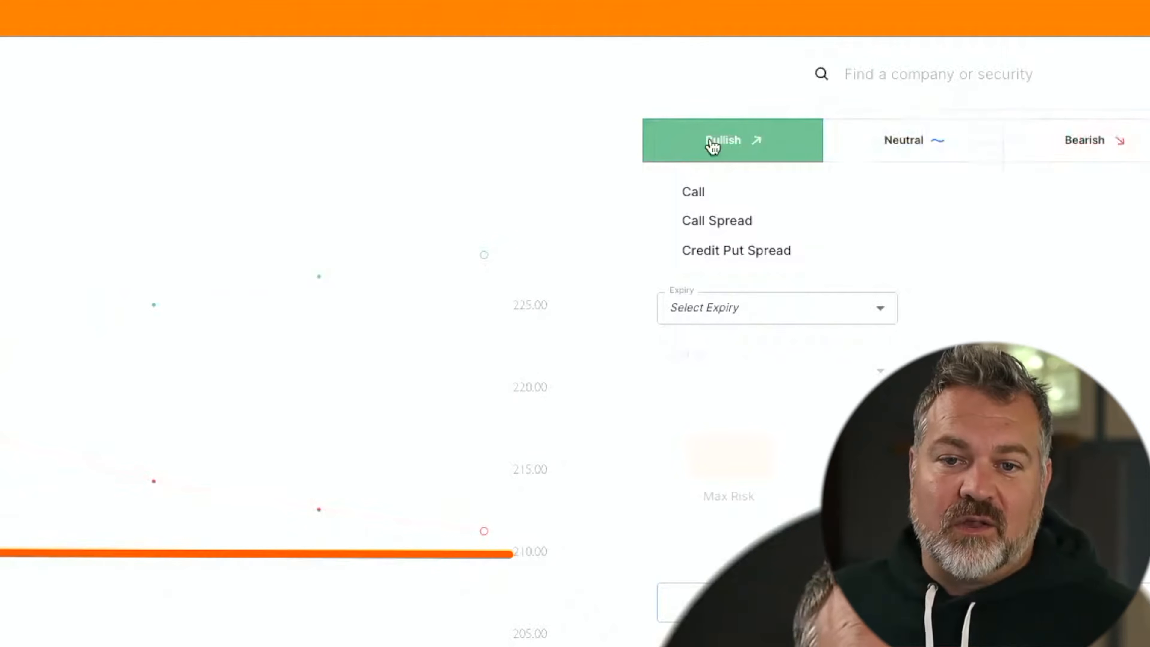
click(666, 253)
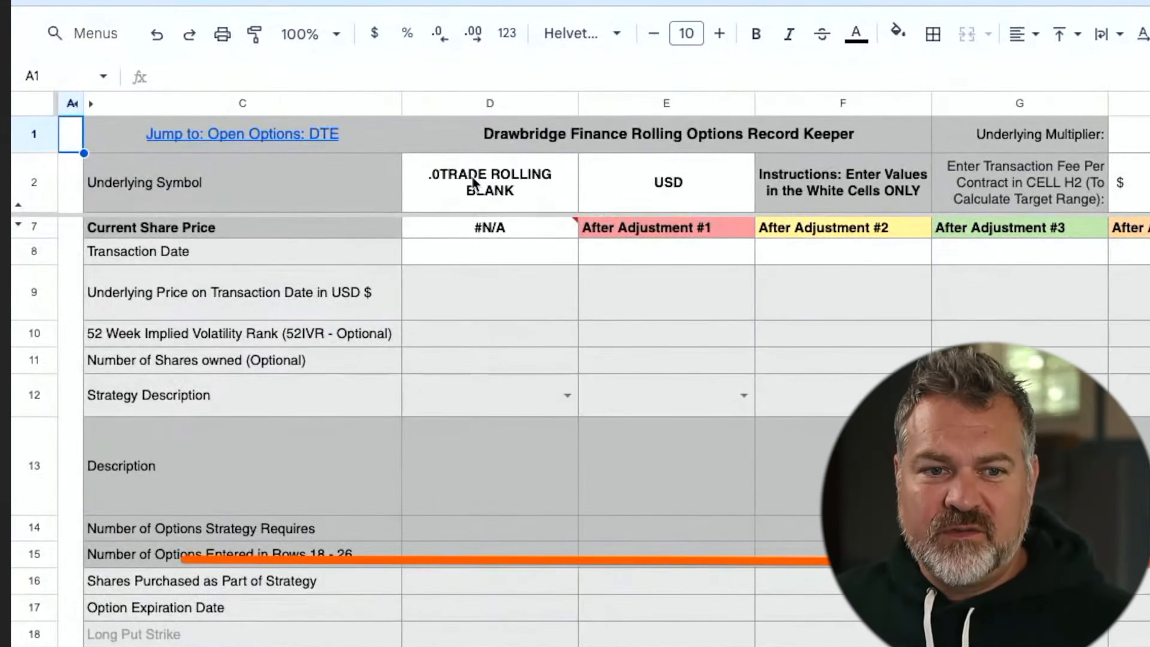
Enter AAPL in D2, today's date in D8, and 219.88 as the transaction-date price in D9
click(471, 181)
text(AAPL)
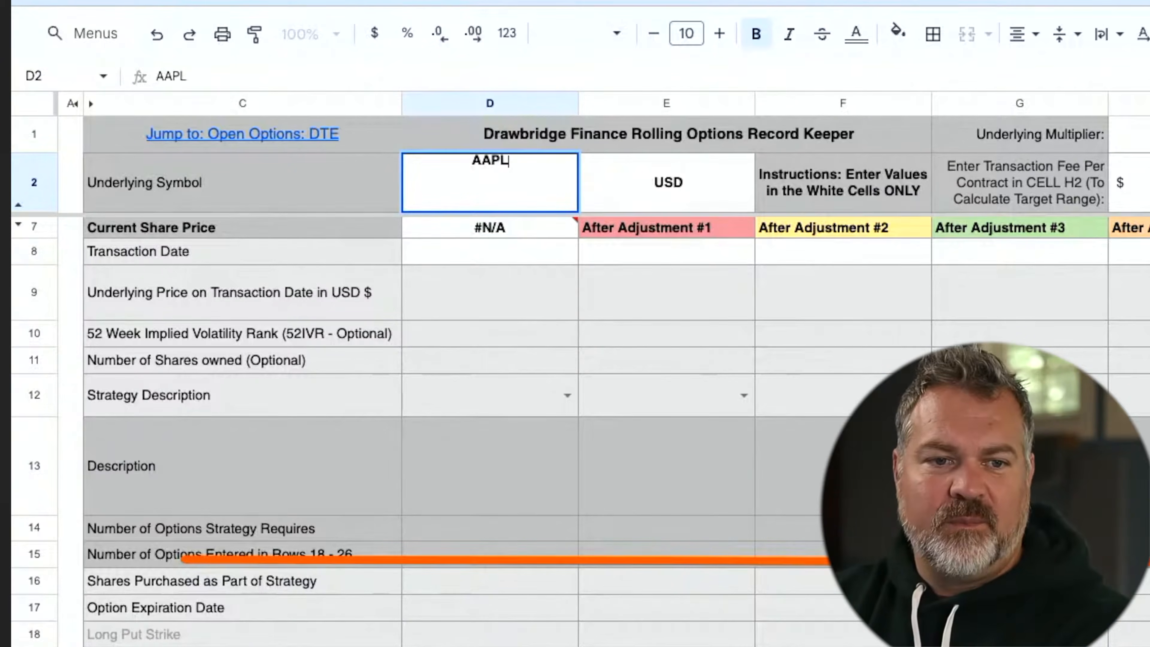
key(Return)
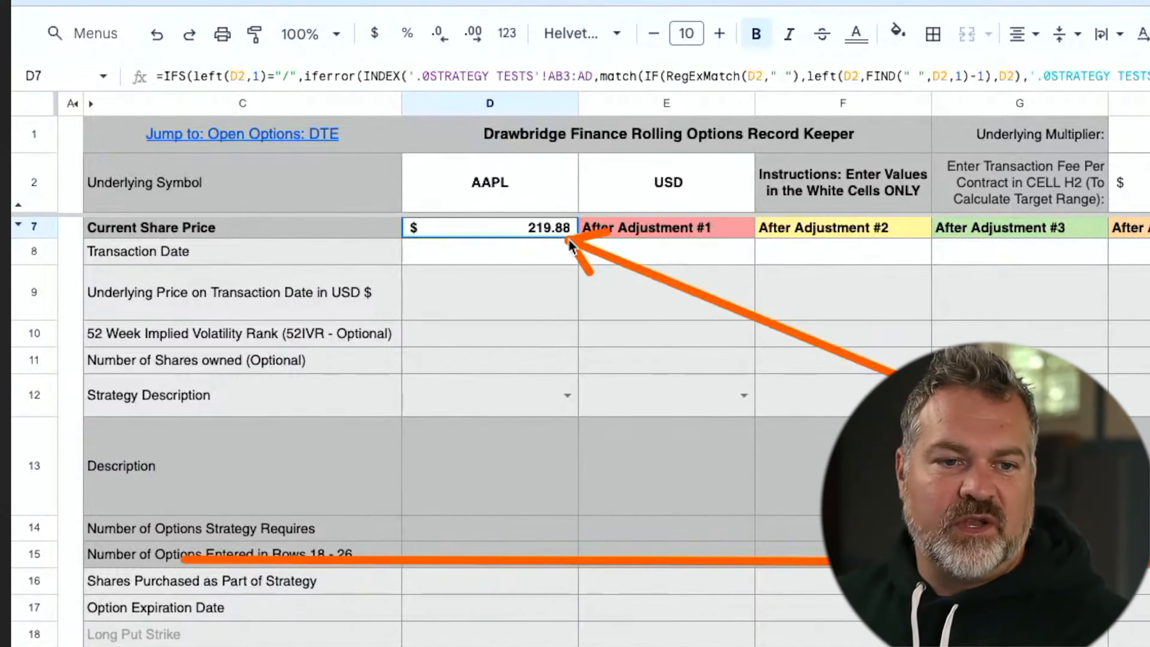
click(534, 262)
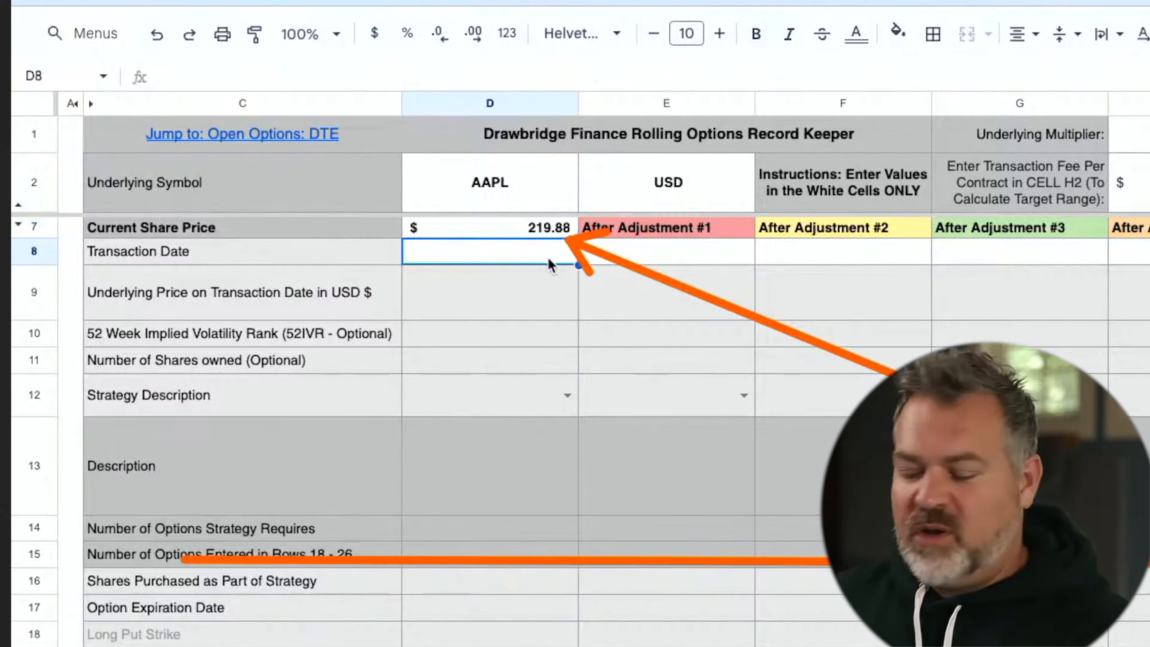
key(super+semicolon)
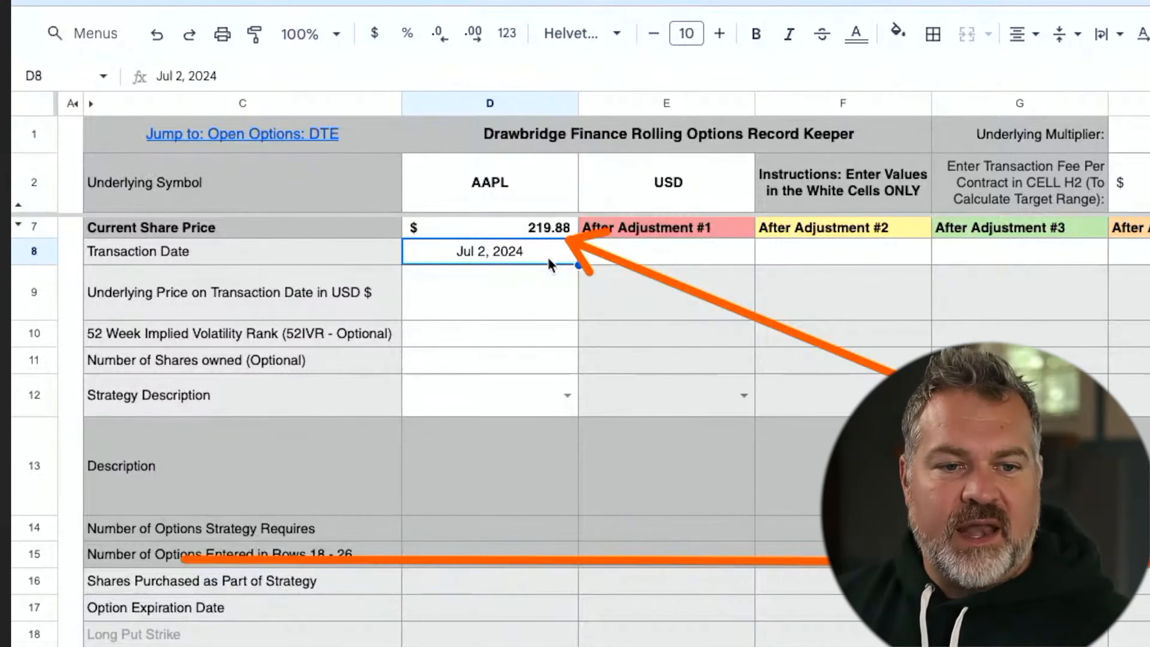
click(520, 303)
text(219.88)
key(Return)
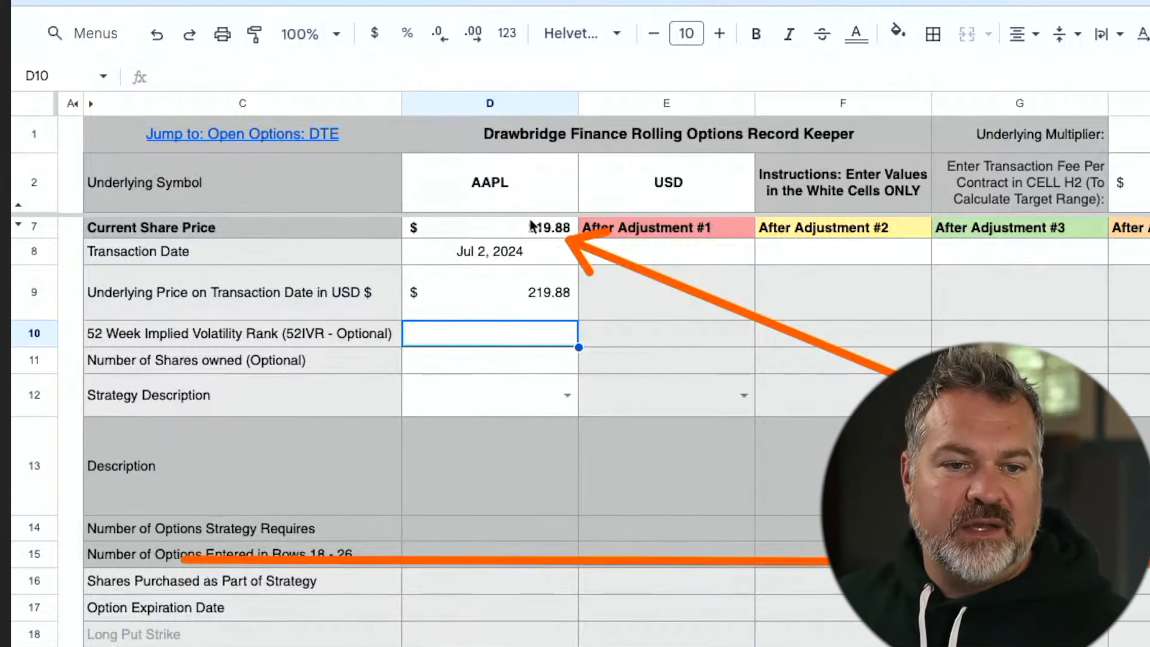
Check the D7 share price formula, the D9 price and the D10 IV rank, then select D11
click(541, 229)
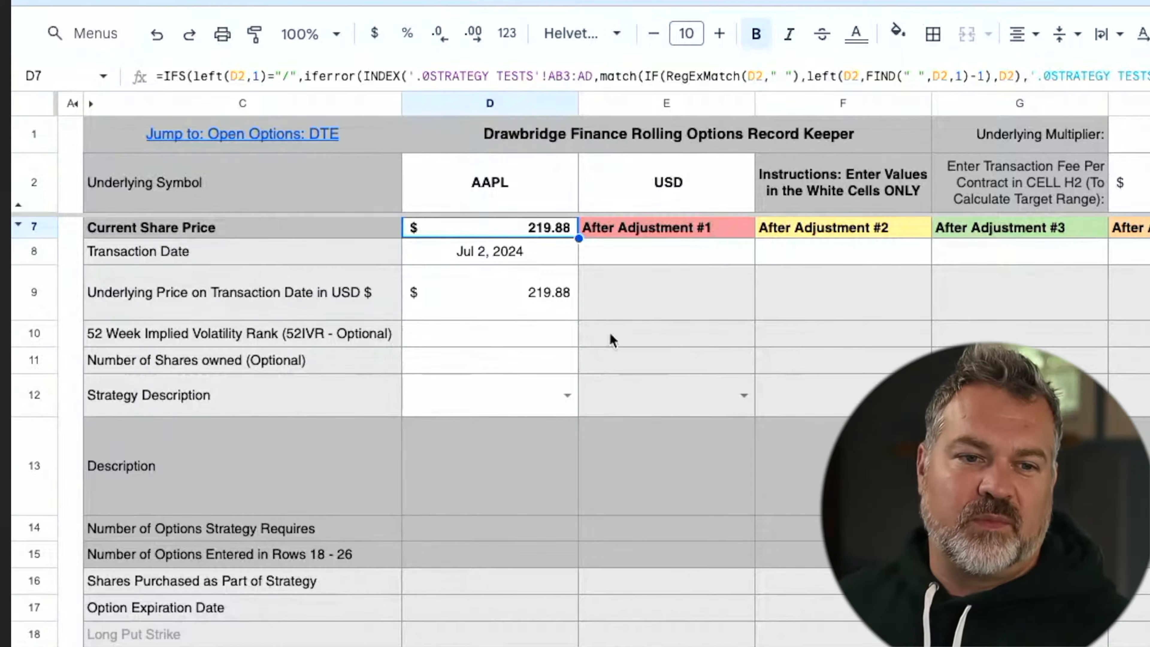
click(501, 305)
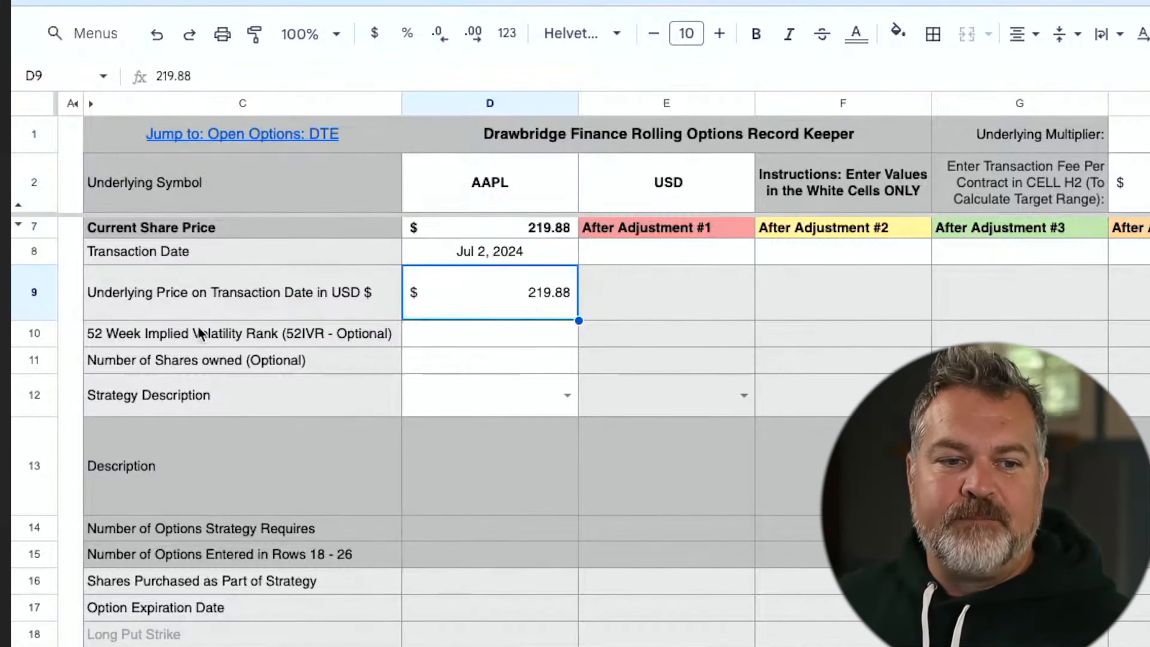
click(436, 337)
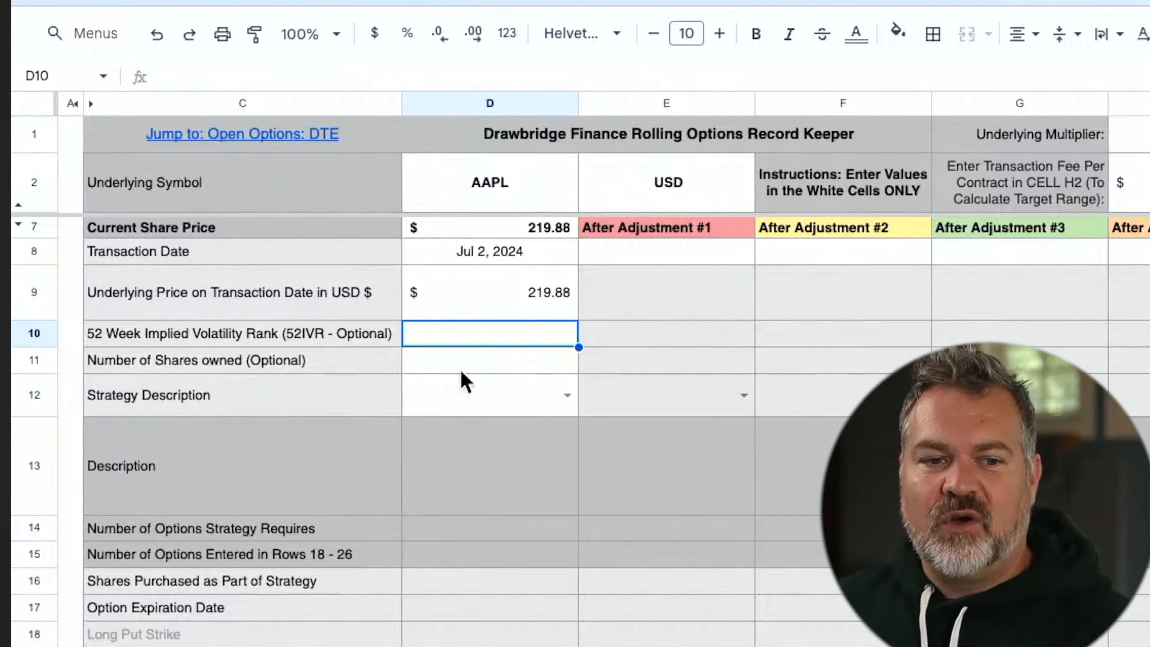
click(472, 363)
Enter 100 as the number of shares owned in D11
scroll(498, 359, down, 10)
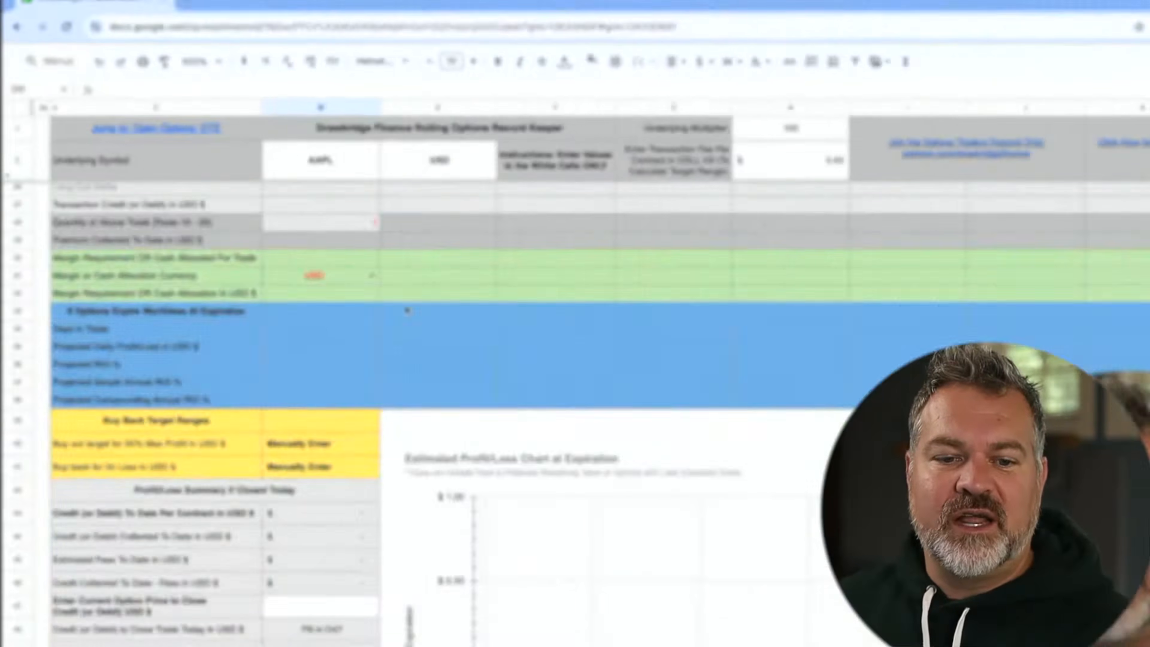
scroll(626, 387, up, 10)
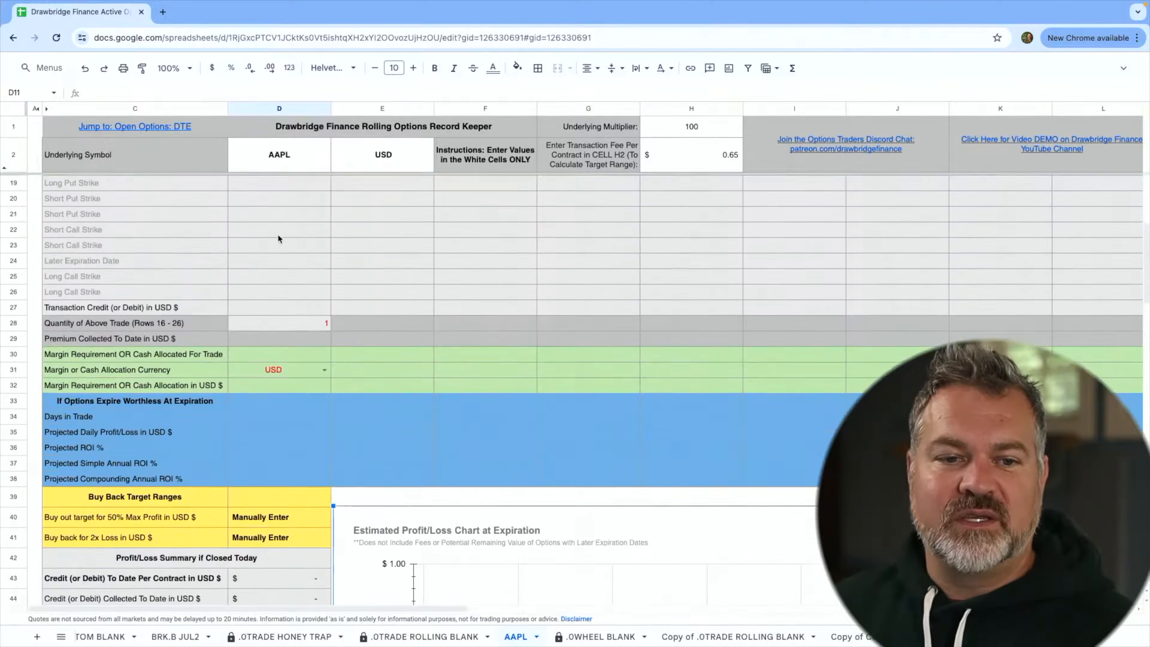
text(100)
key(Return)
Enter a transaction credit of 0 in D27
scroll(360, 371, down, 5)
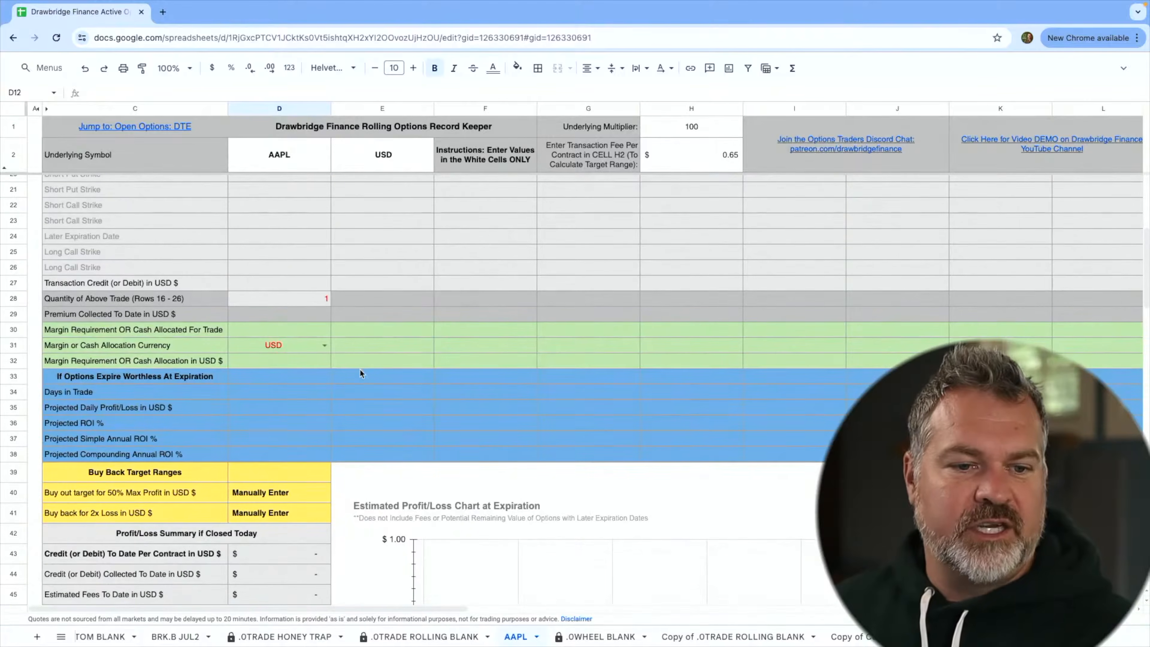
click(284, 285)
text(0)
key(Return)
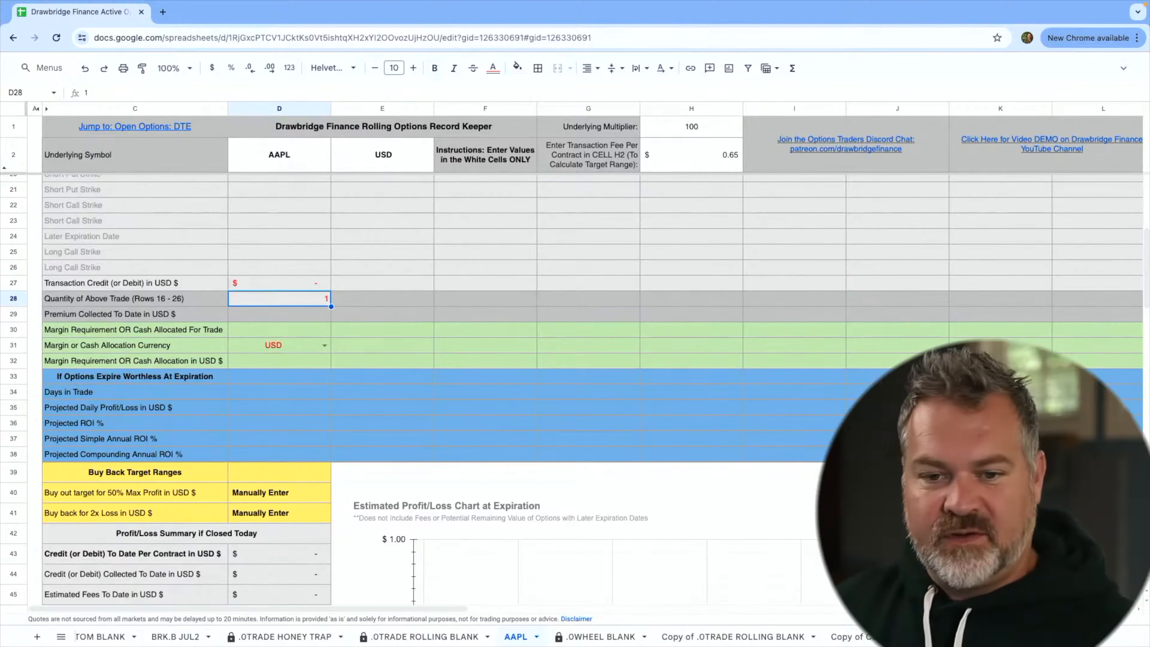
Review the estimated profit/loss at expiration chart, then clear the shares owned value in D11
scroll(380, 315, down, 5)
scroll(711, 303, right, 3)
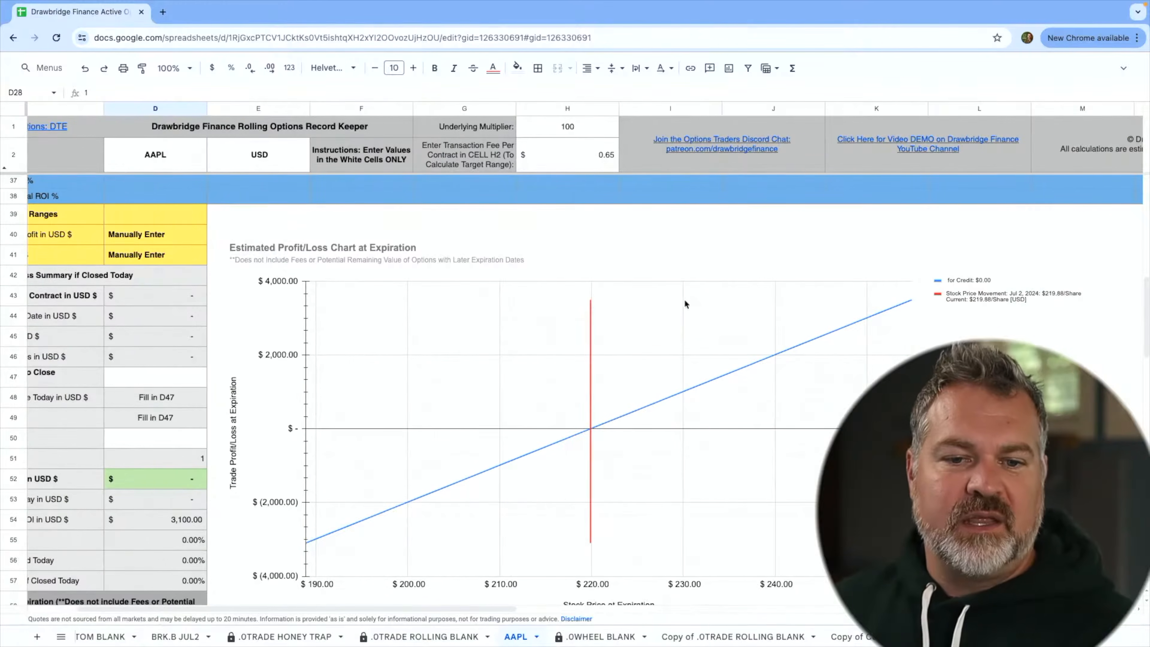
mouse_move(398, 379)
mouse_down()
mouse_move(715, 399)
mouse_move(385, 499)
mouse_move(537, 423)
mouse_move(673, 464)
mouse_move(595, 444)
mouse_move(574, 479)
mouse_up()
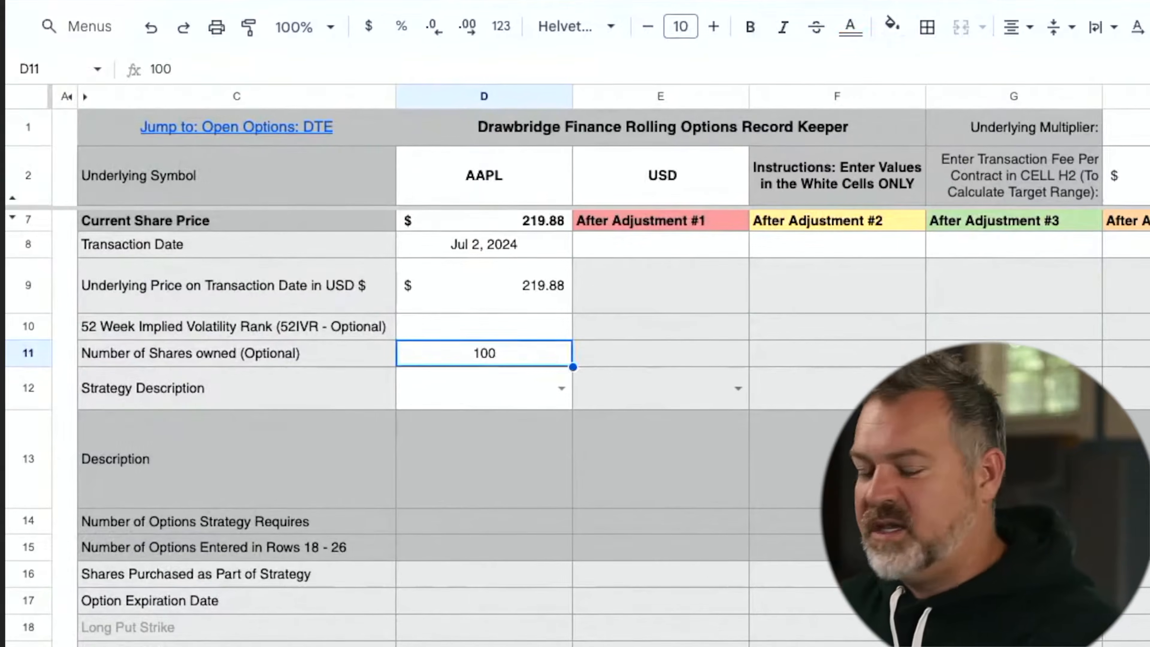
key(Delete)
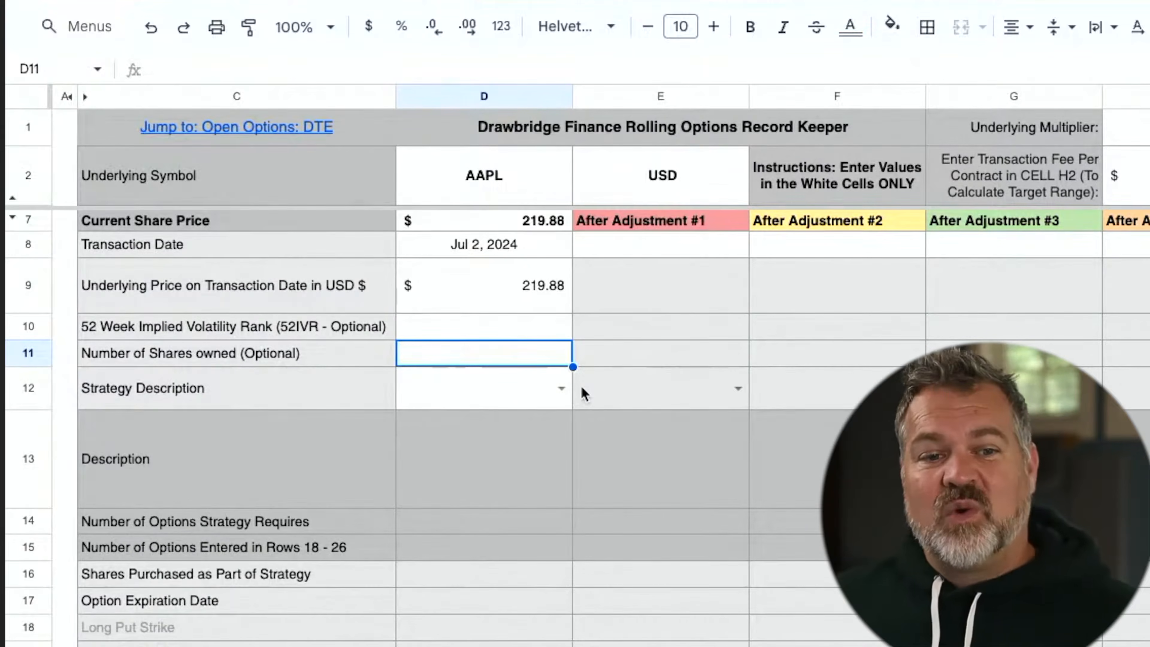
Browse the strategy types in the D12 Strategy Description dropdown
click(561, 388)
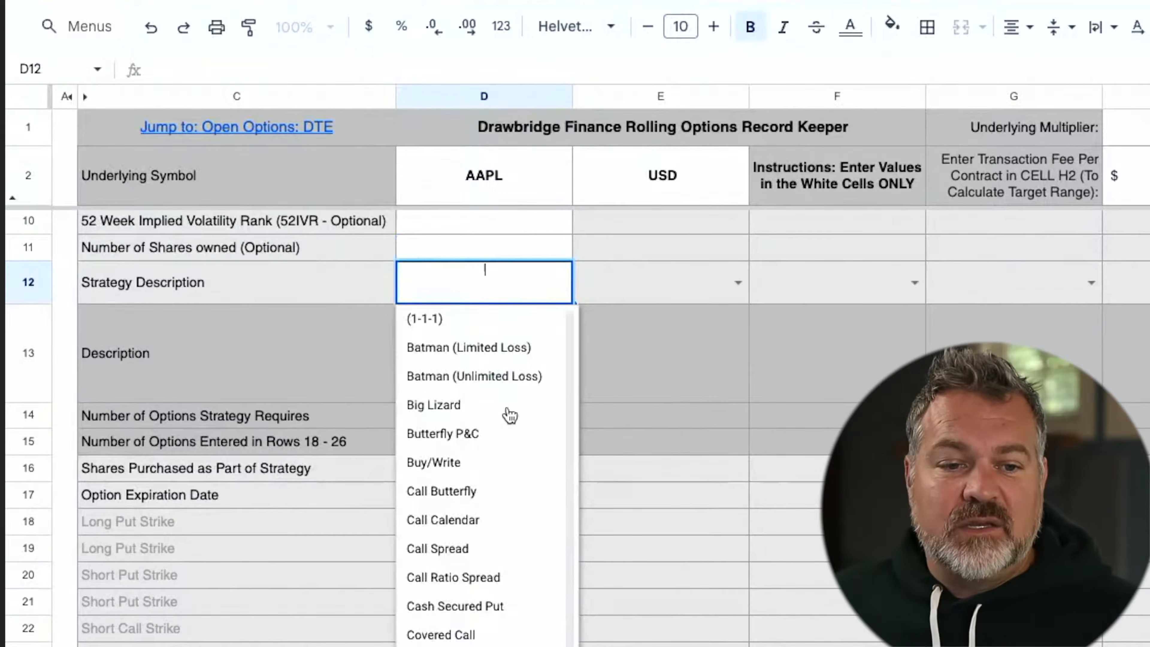
scroll(509, 416, down, 10)
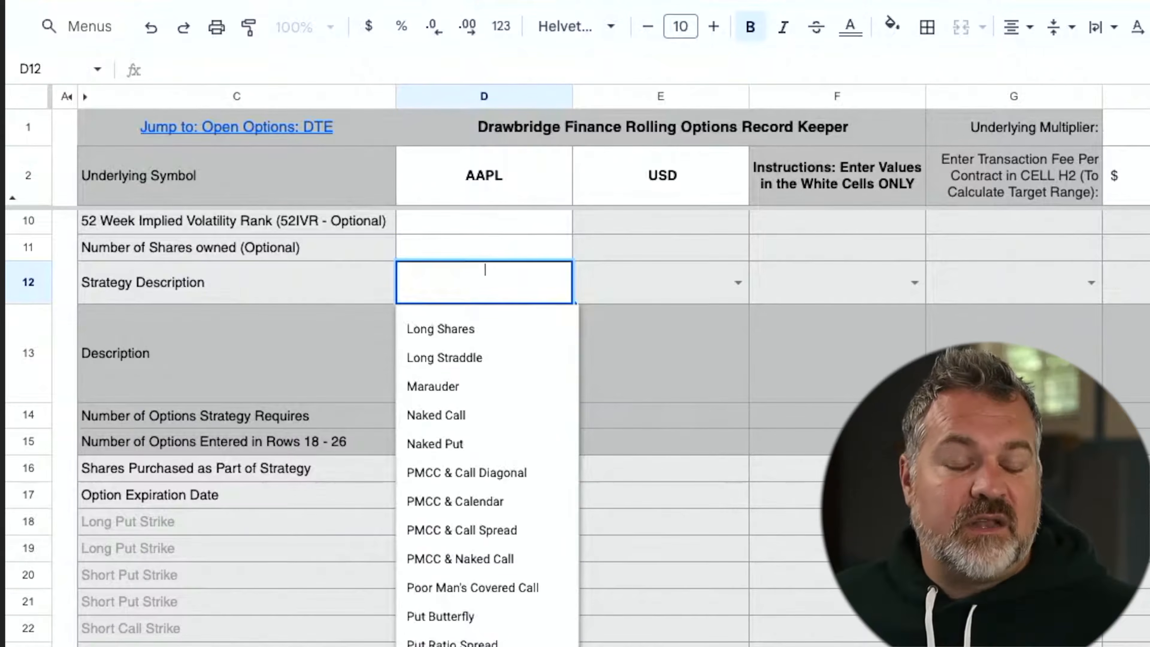
scroll(484, 407, up, 10)
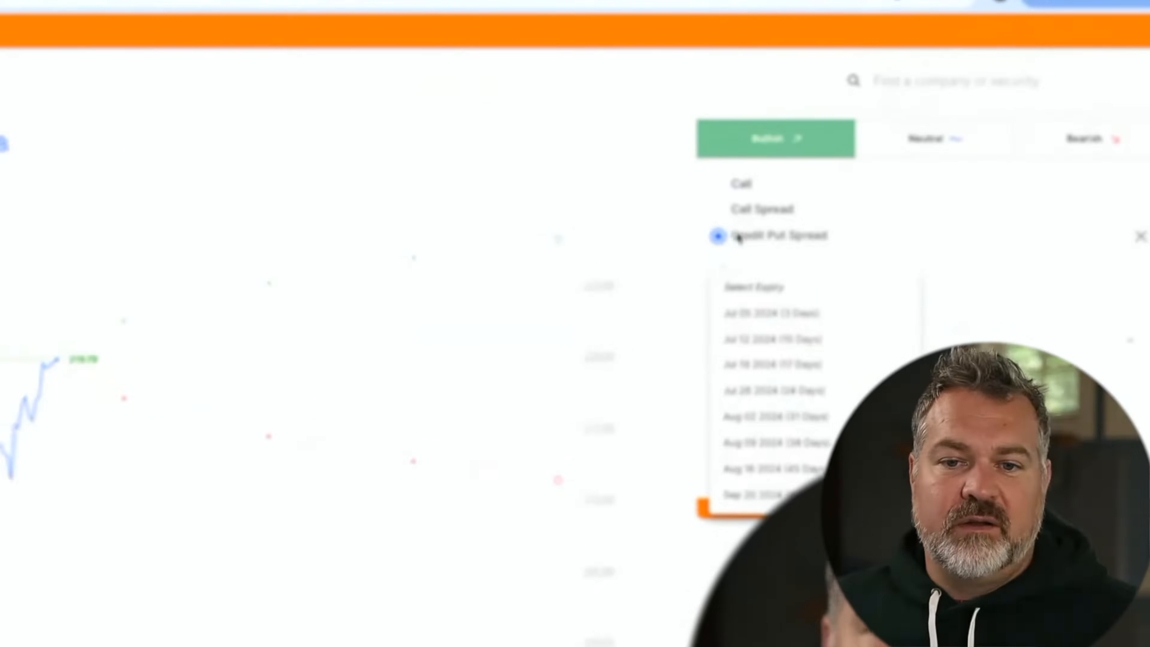
Choose Call Spread in the options app and return to the Drawbridge Finance record keeper
click(718, 209)
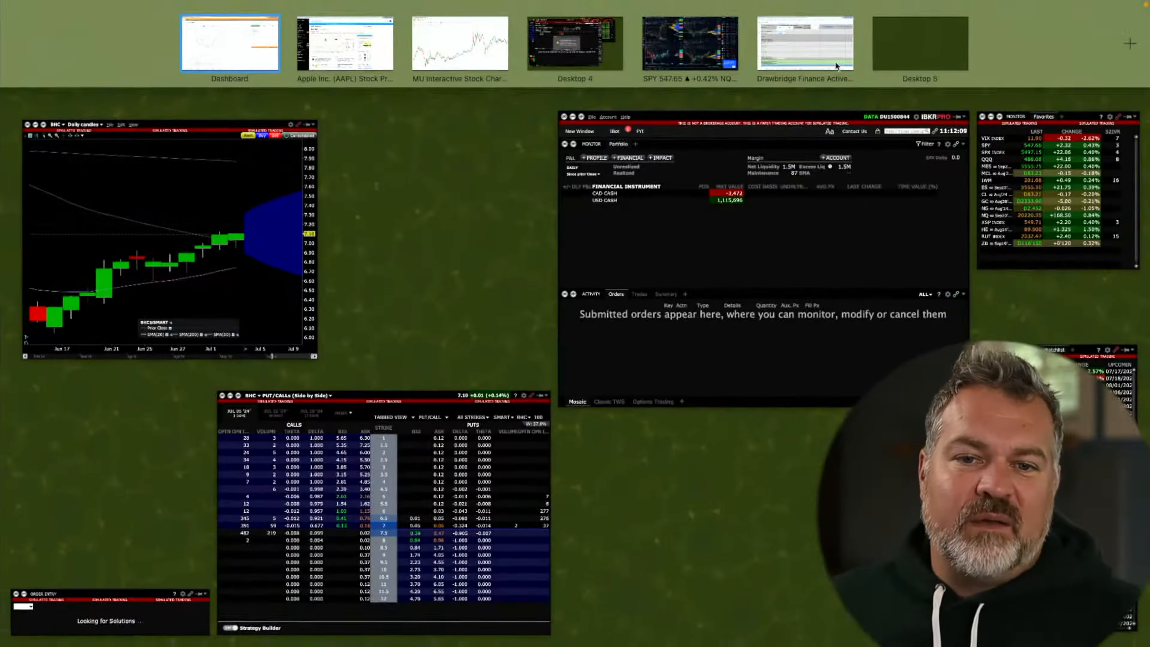
click(836, 66)
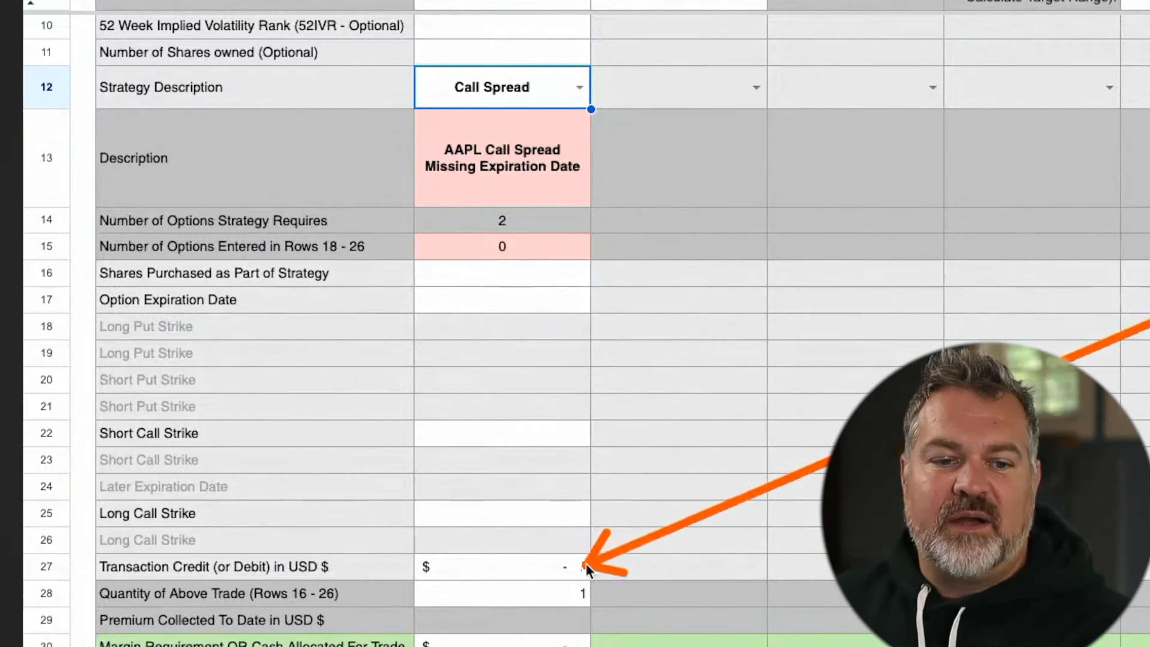
Set AAPL's Strategy Description in D12 to Humpback (3 options), then show all desktops
click(581, 99)
scroll(519, 397, down, 3)
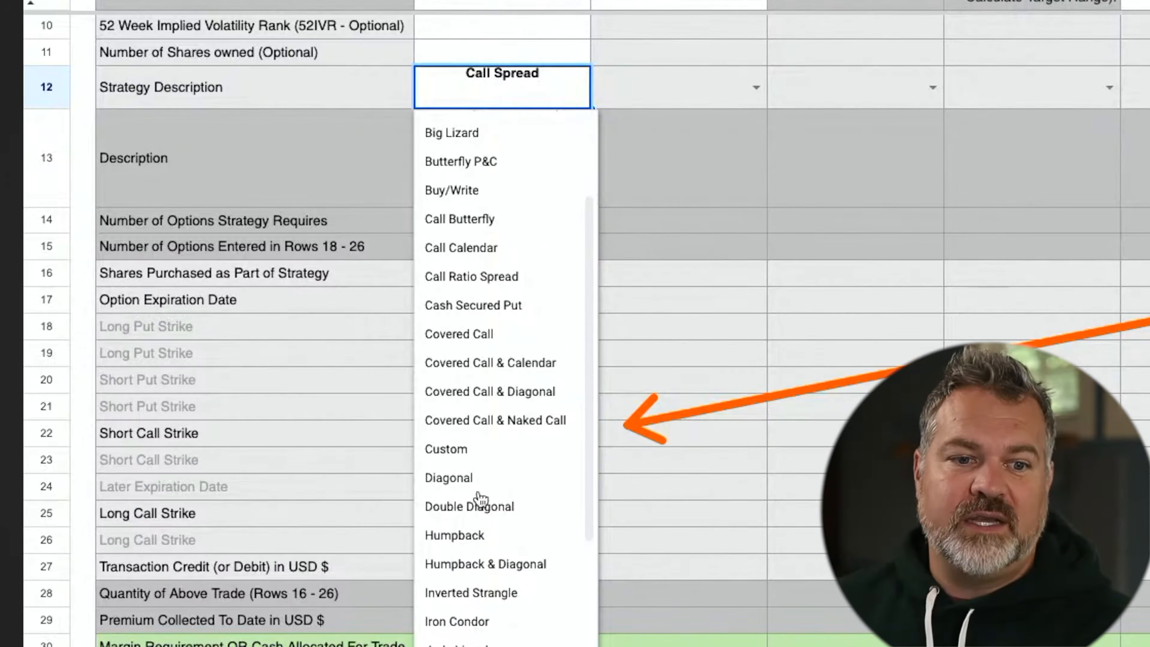
click(458, 535)
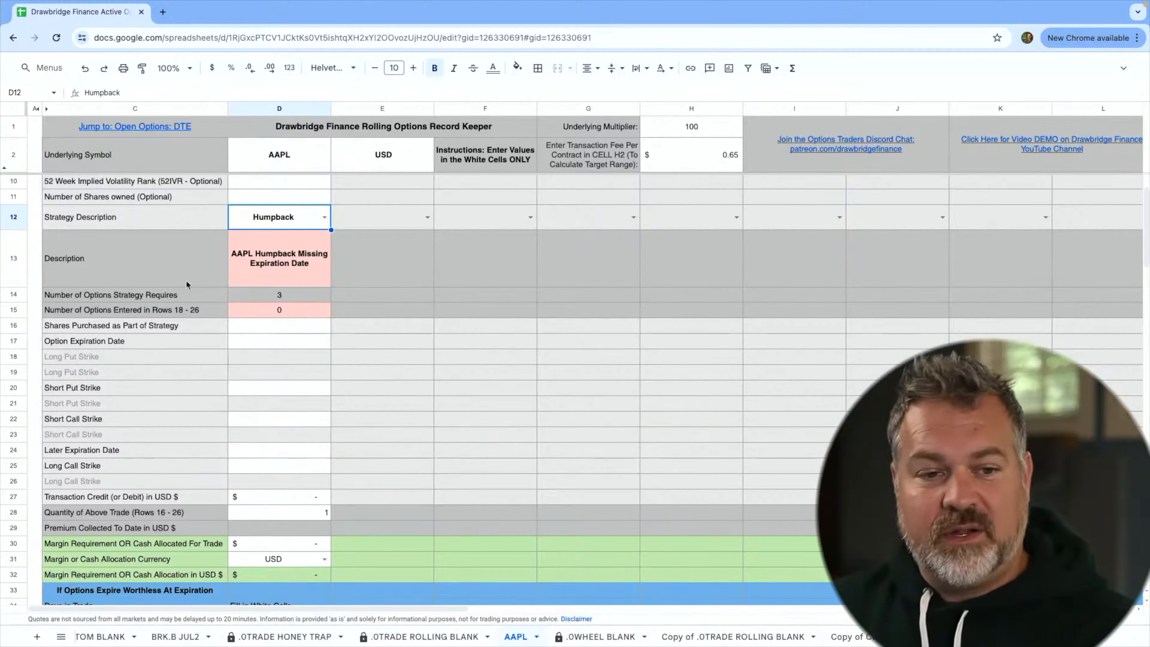
click(277, 469)
key(ctrl+Up)
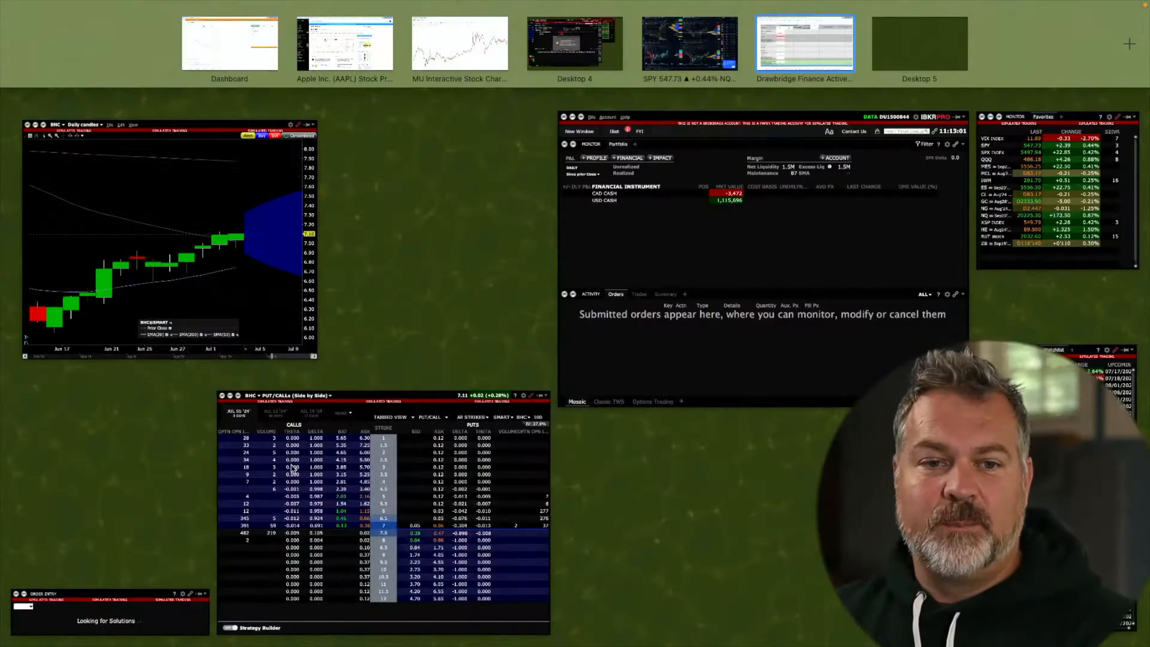
Load the AAPL option chain in Trader Workstation with Aug 16 '24 expirations
click(571, 61)
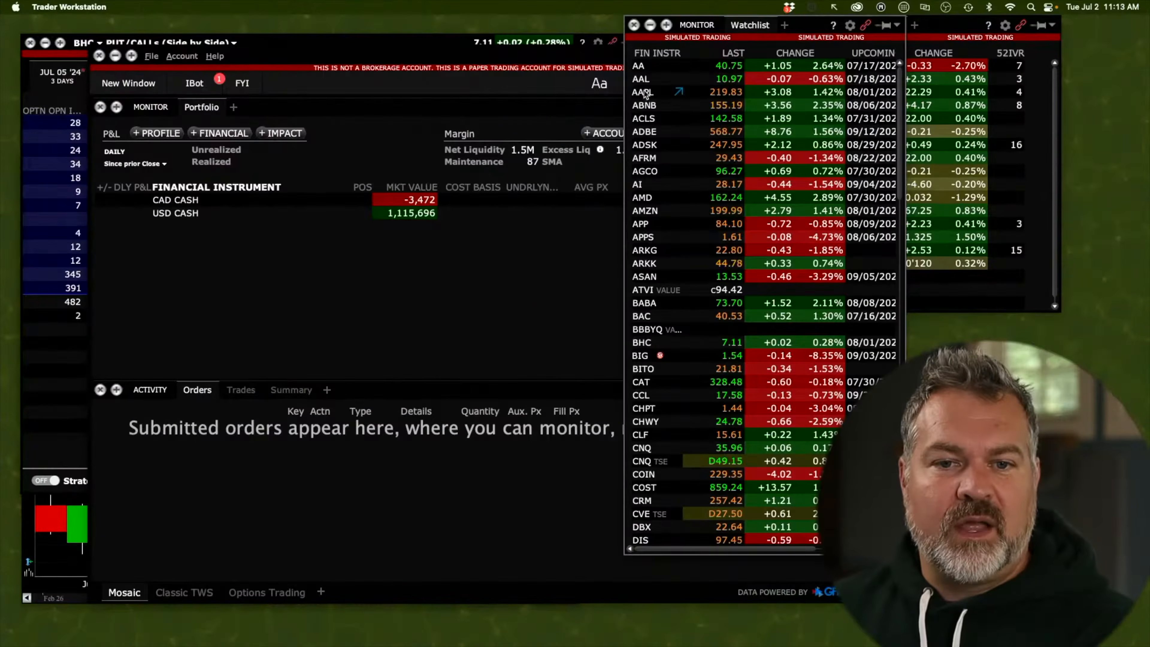
click(649, 93)
click(86, 44)
click(249, 78)
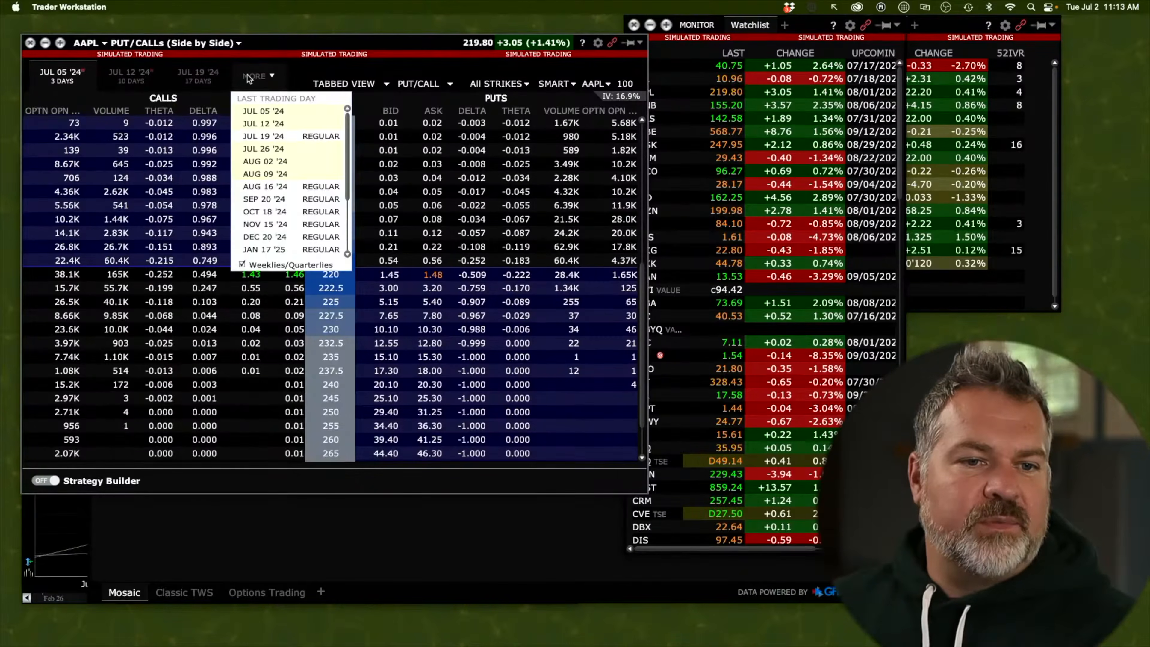
click(286, 191)
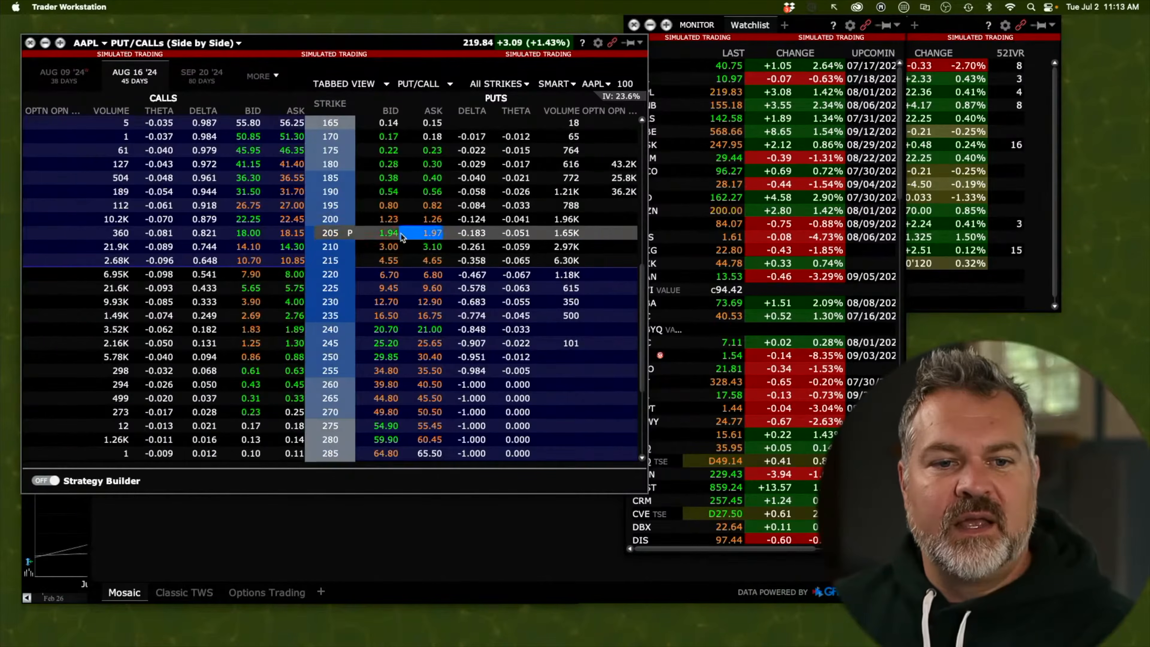
Sell the Aug 16 '24 210 put in Strategy Builder and show its profit profile
click(393, 248)
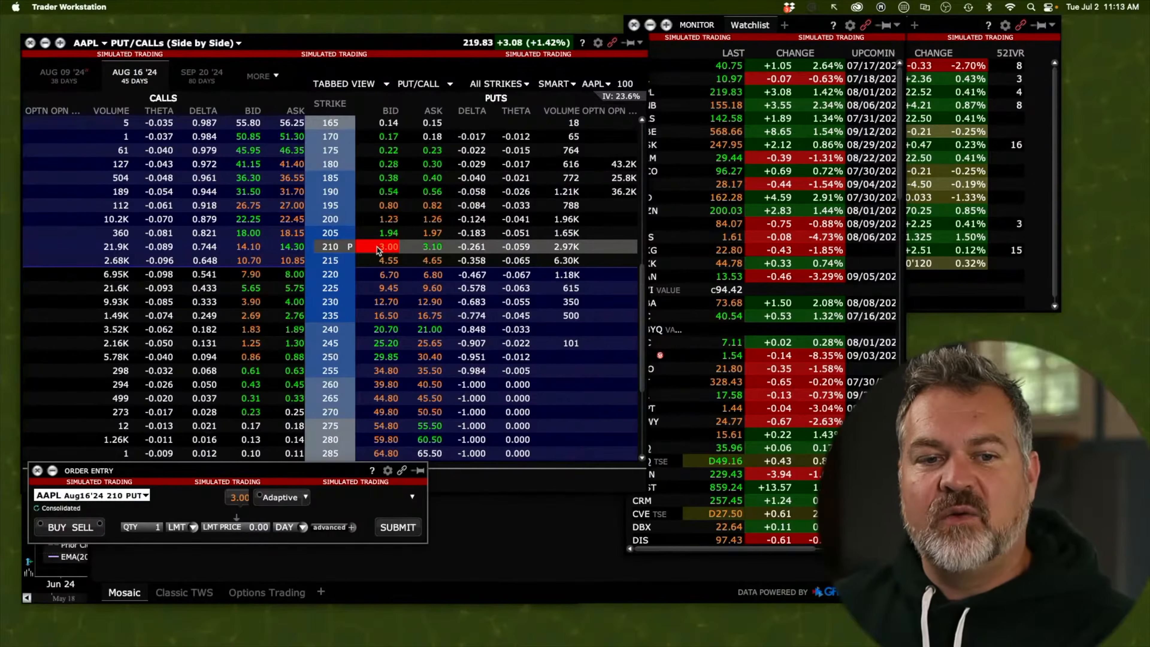
click(105, 549)
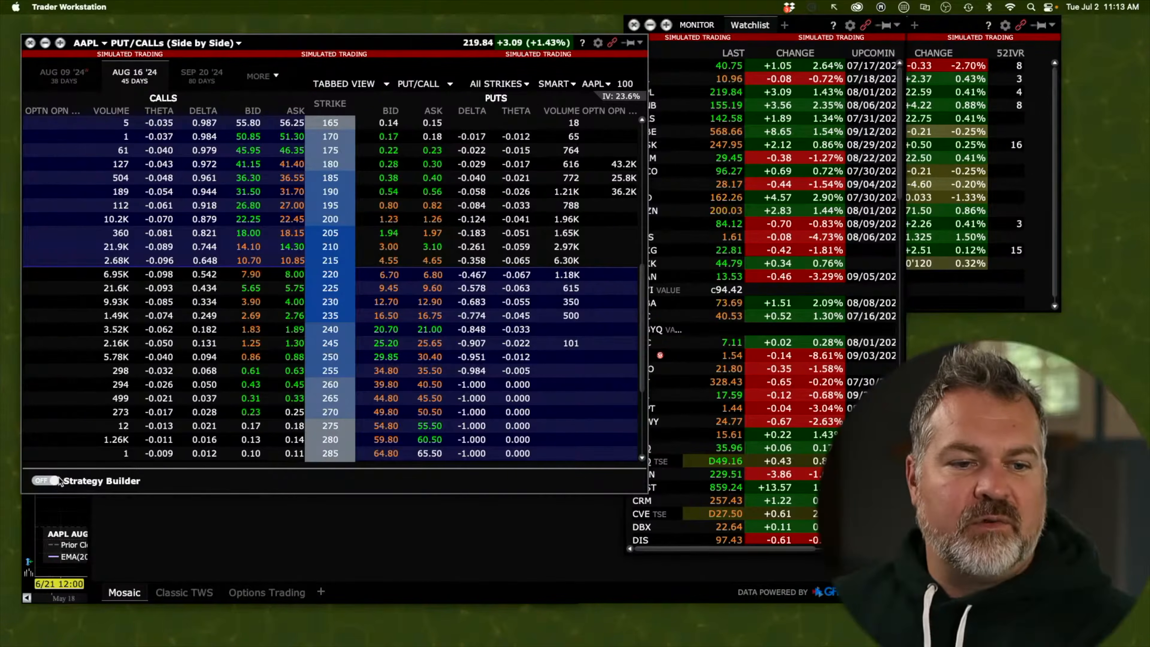
click(383, 251)
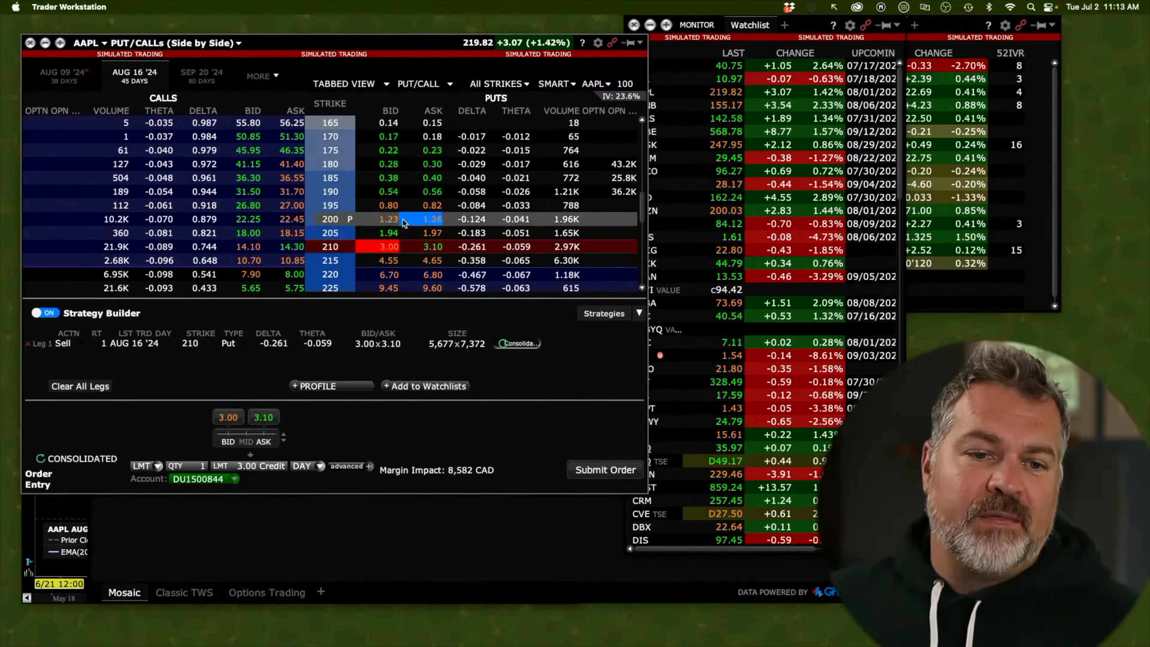
scroll(399, 213, down, 2)
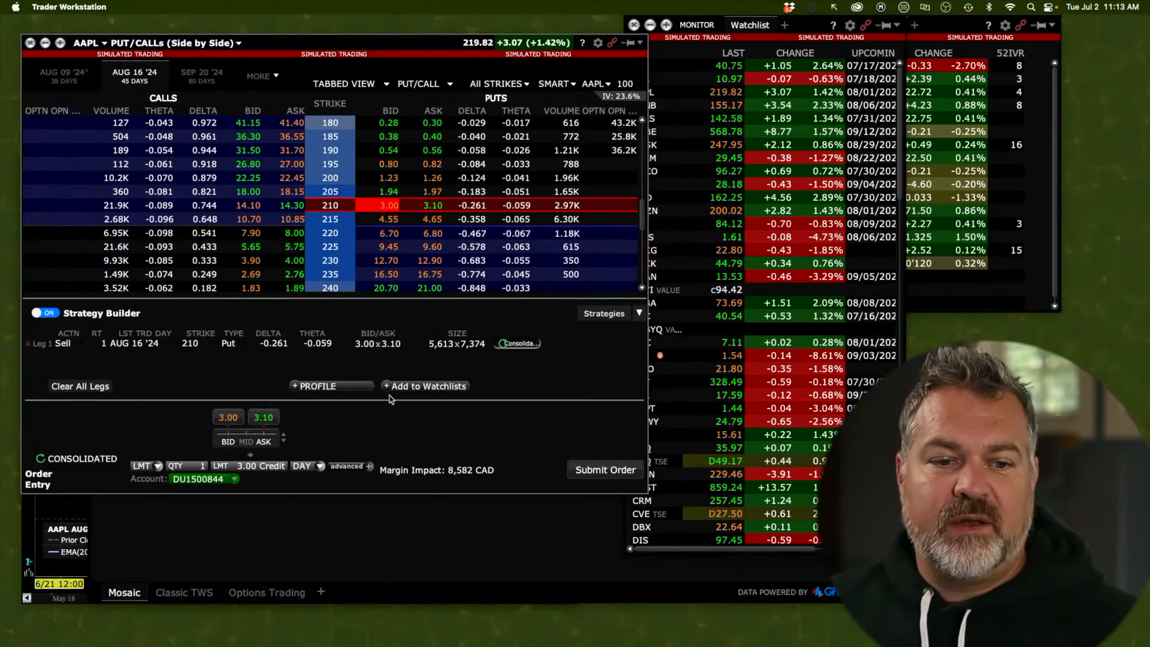
click(360, 385)
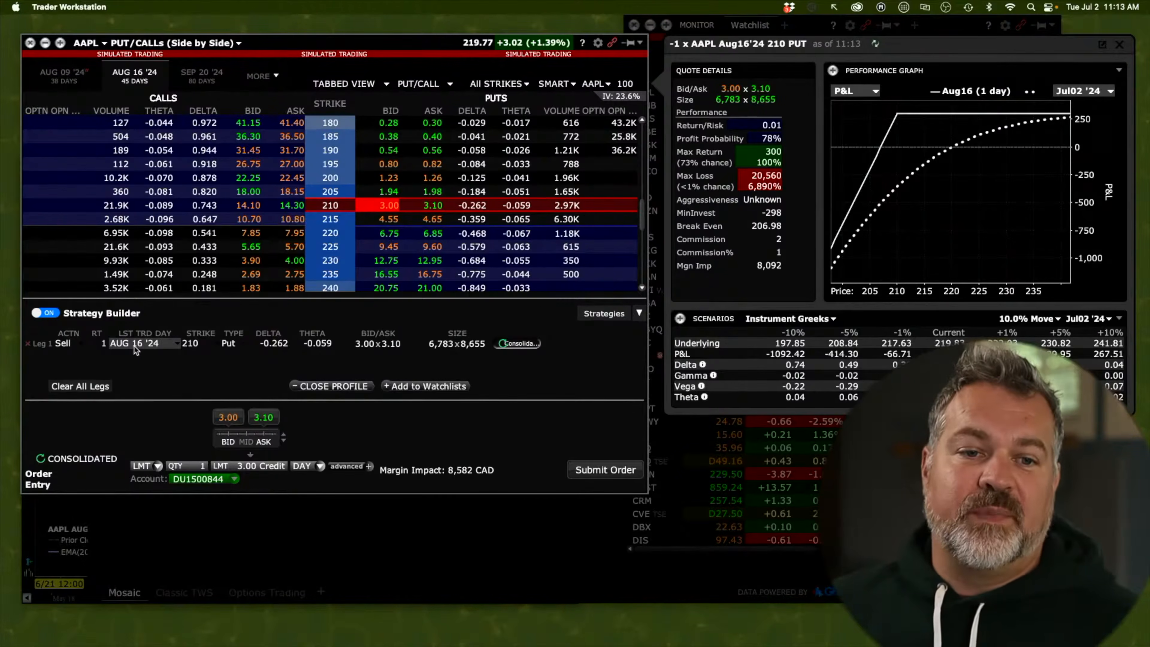
Sell the Aug 16 '24 235 call as a second leg, making a 210/235 short strangle for 5.69 credit
scroll(411, 177, down, 3)
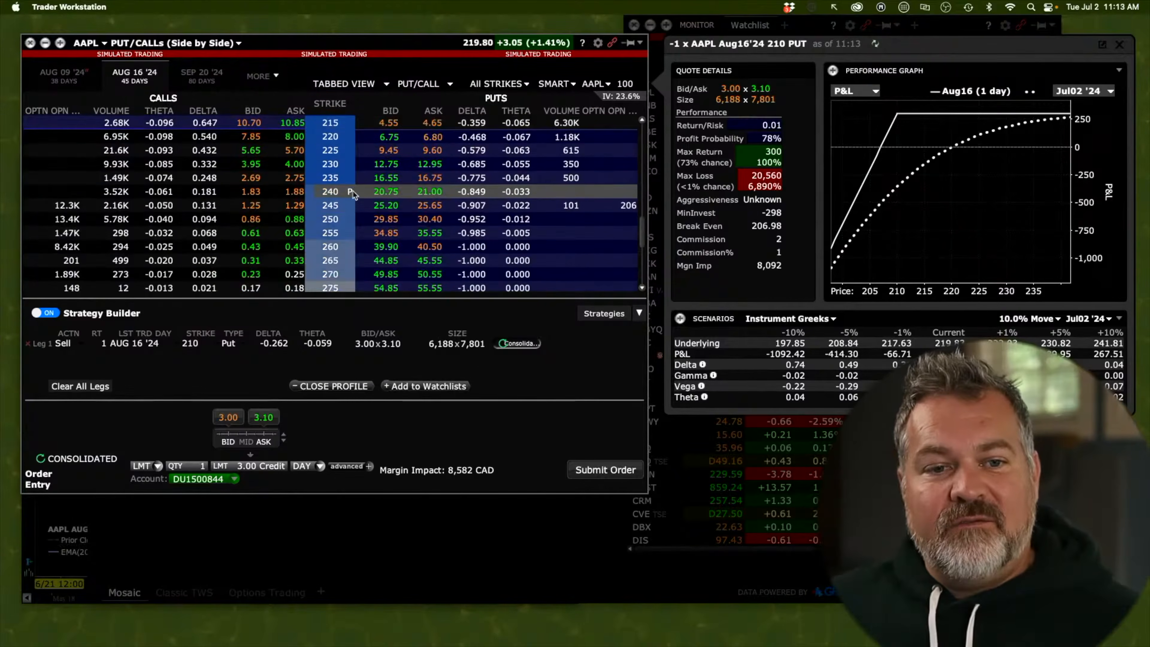
scroll(353, 194, up, 2)
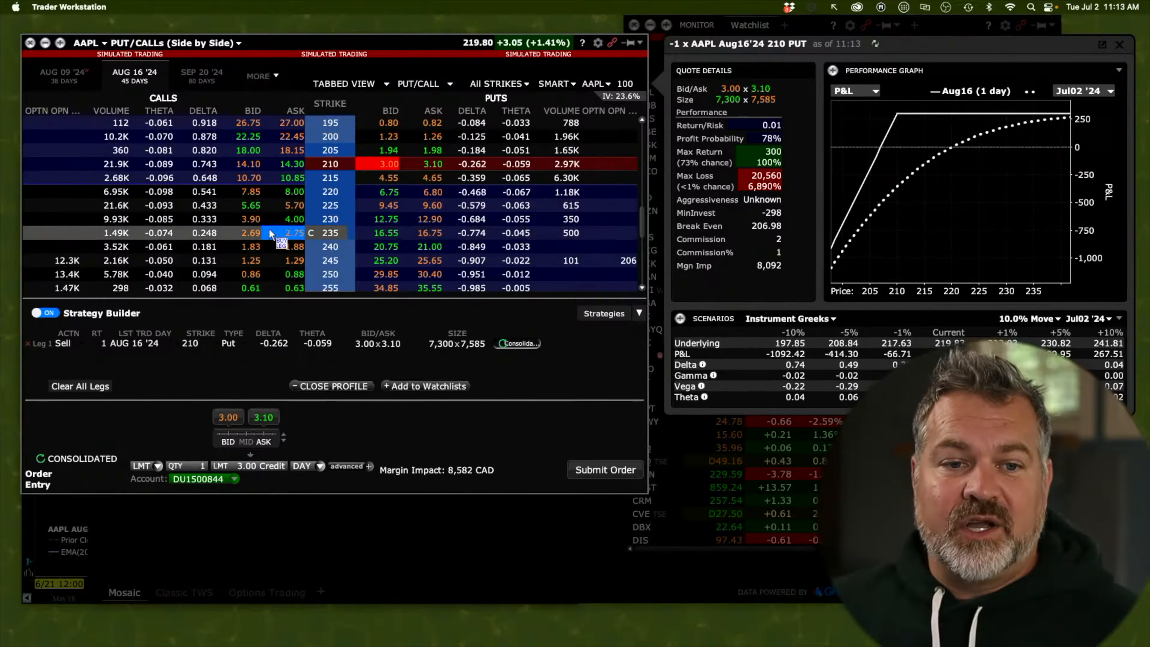
click(248, 233)
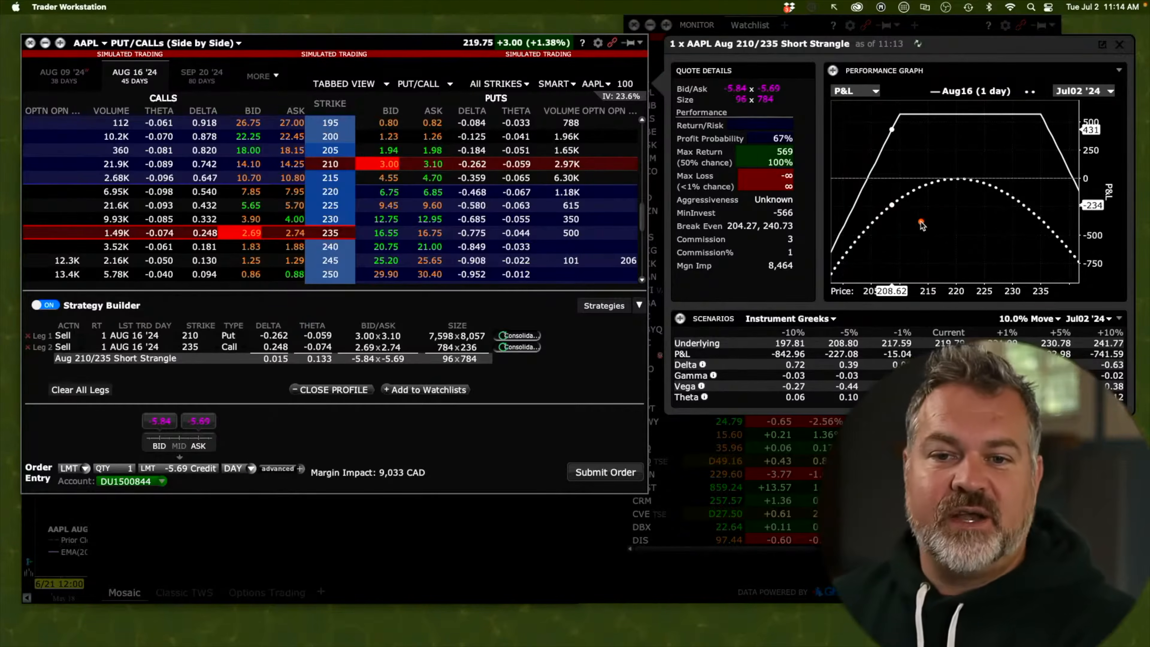
mouse_move(918, 245)
mouse_down()
mouse_move(917, 125)
mouse_move(895, 118)
mouse_move(1050, 117)
mouse_move(414, 159)
mouse_move(751, 163)
mouse_move(769, 156)
mouse_move(344, 164)
mouse_move(327, 170)
mouse_move(307, 225)
mouse_move(272, 228)
mouse_move(357, 169)
mouse_move(344, 170)
mouse_move(348, 186)
mouse_move(235, 229)
mouse_move(989, 197)
mouse_move(1039, 181)
mouse_up()
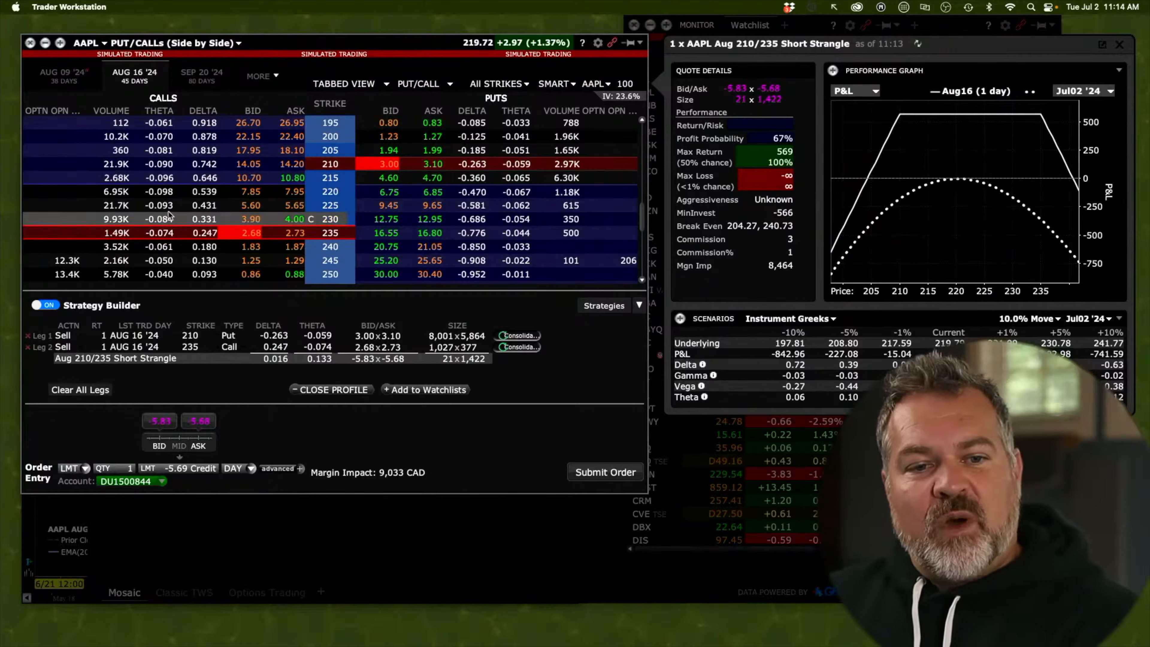
click(257, 77)
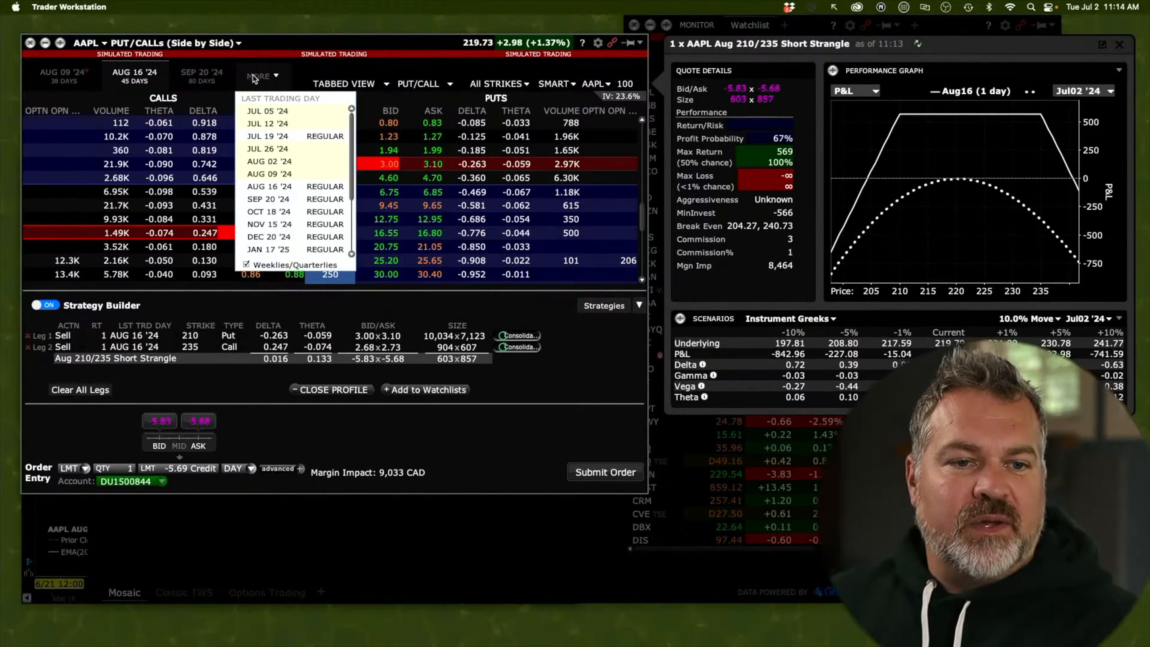
click(261, 77)
click(261, 77)
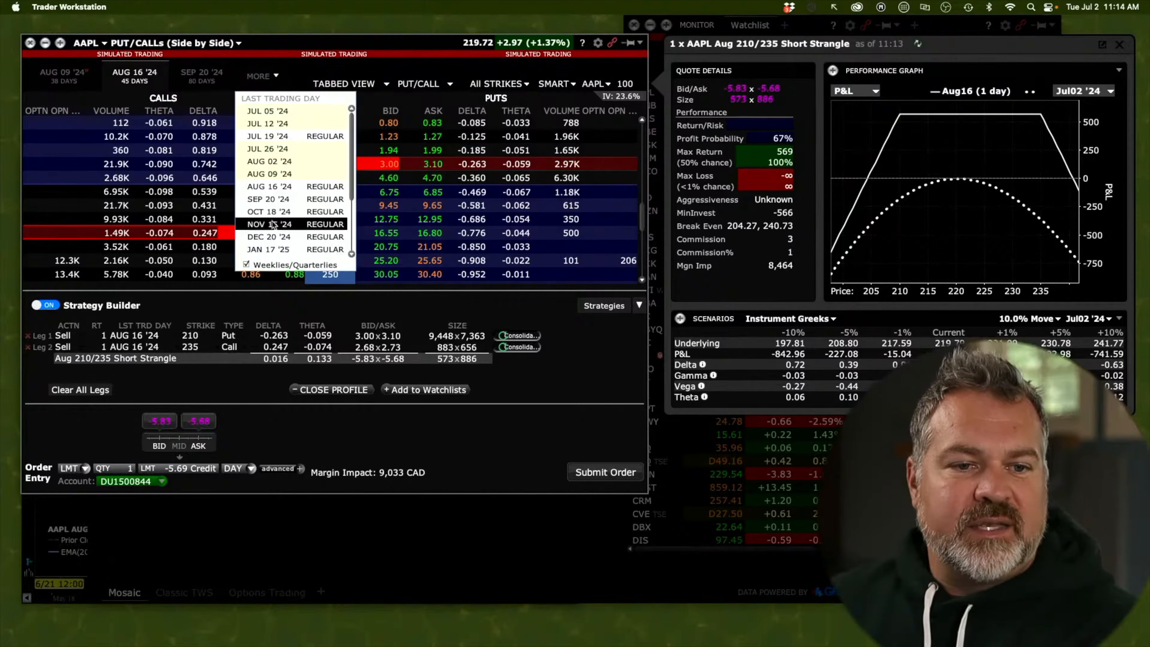
click(269, 252)
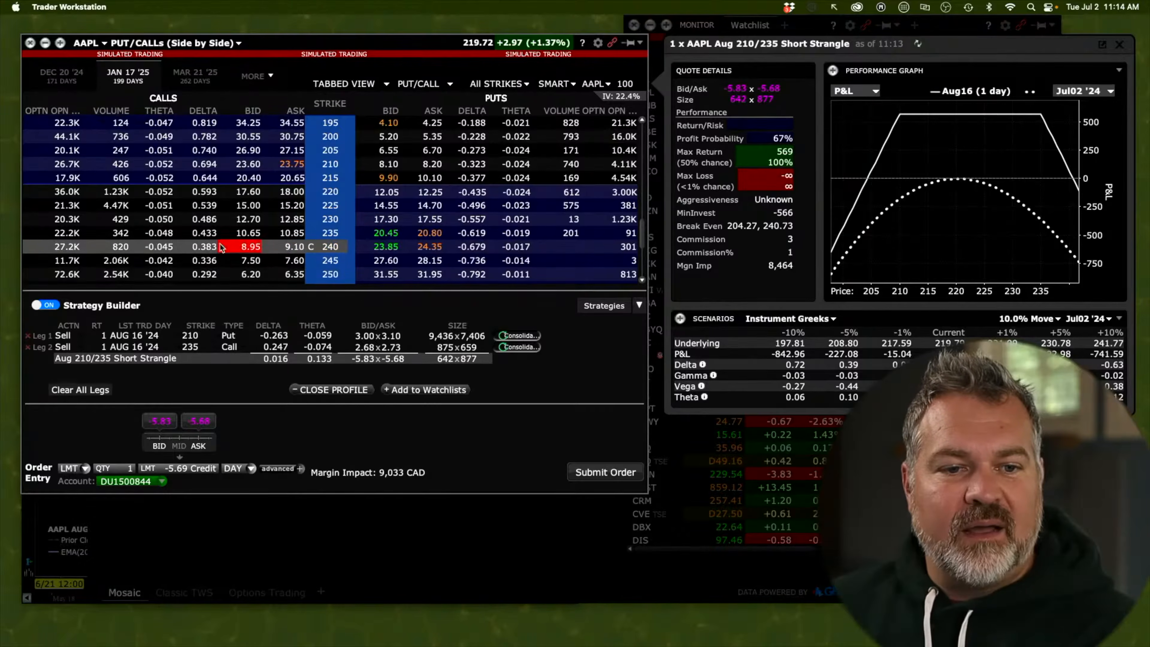
click(292, 274)
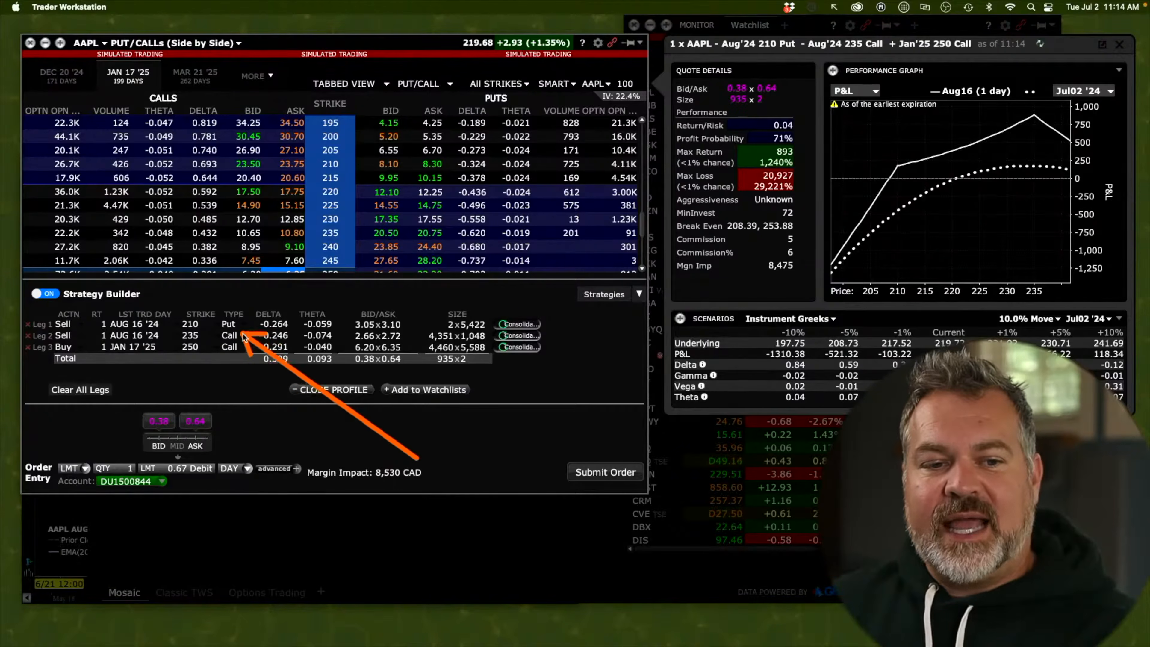
Remove the short Aug 210 put leg and view scenarios for a 30% move
click(30, 325)
click(1050, 319)
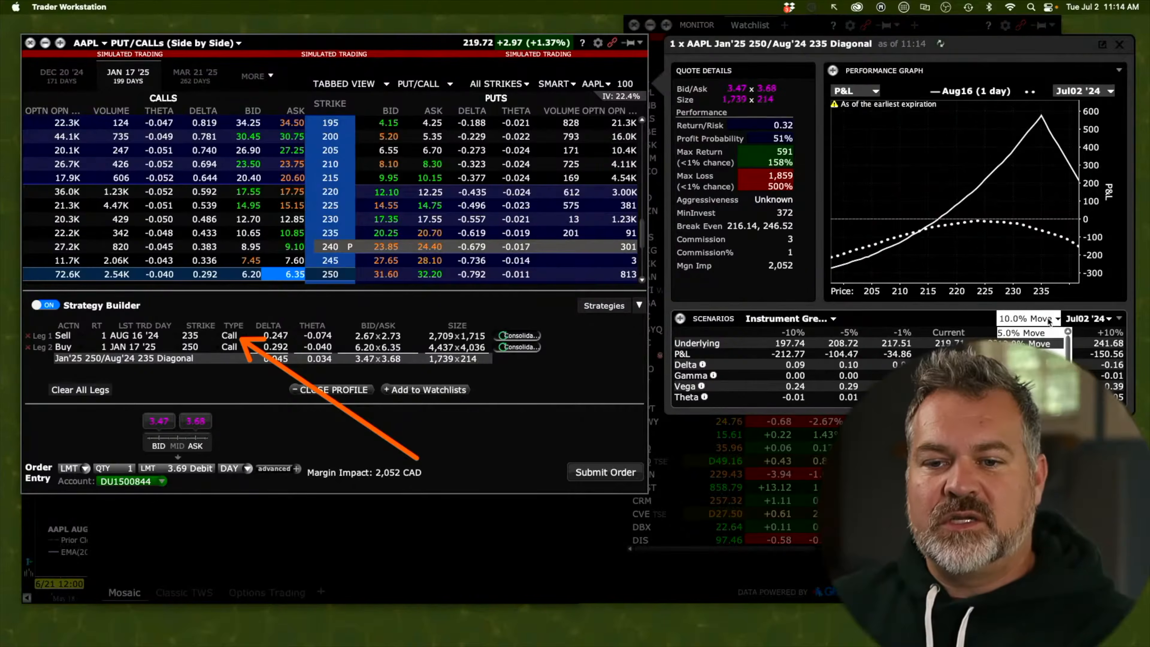
click(1027, 355)
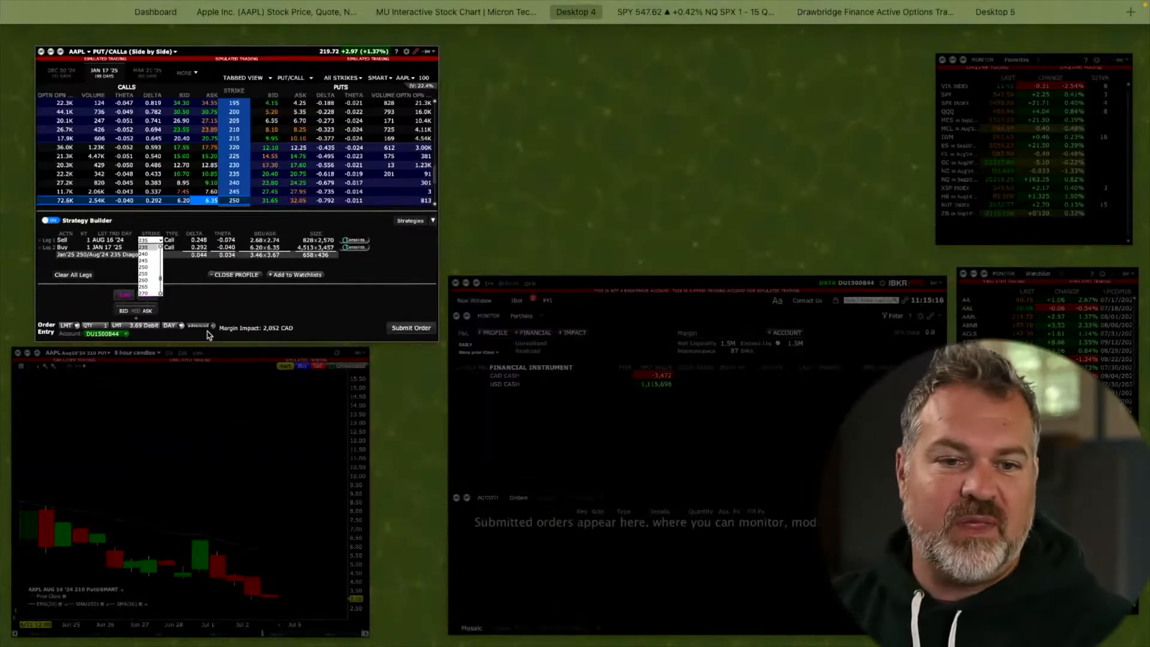
Check alternative strikes for the short call, then switch to the AAPL expected-move dashboard desktop
click(208, 334)
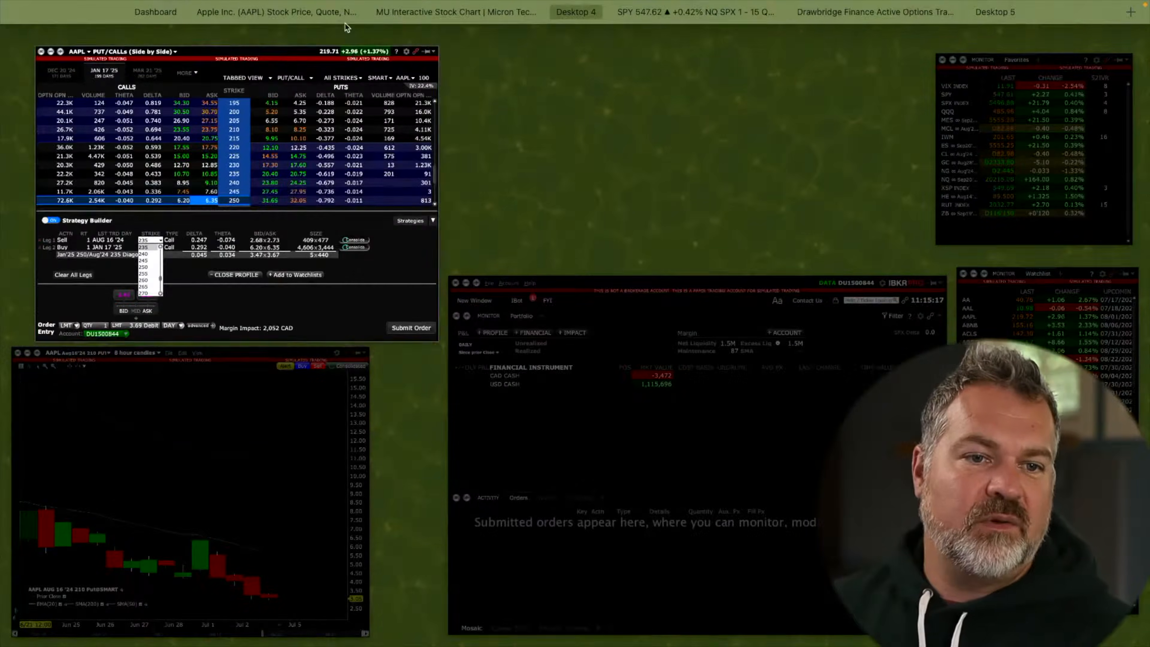
mouse_move(180, 31)
click(214, 44)
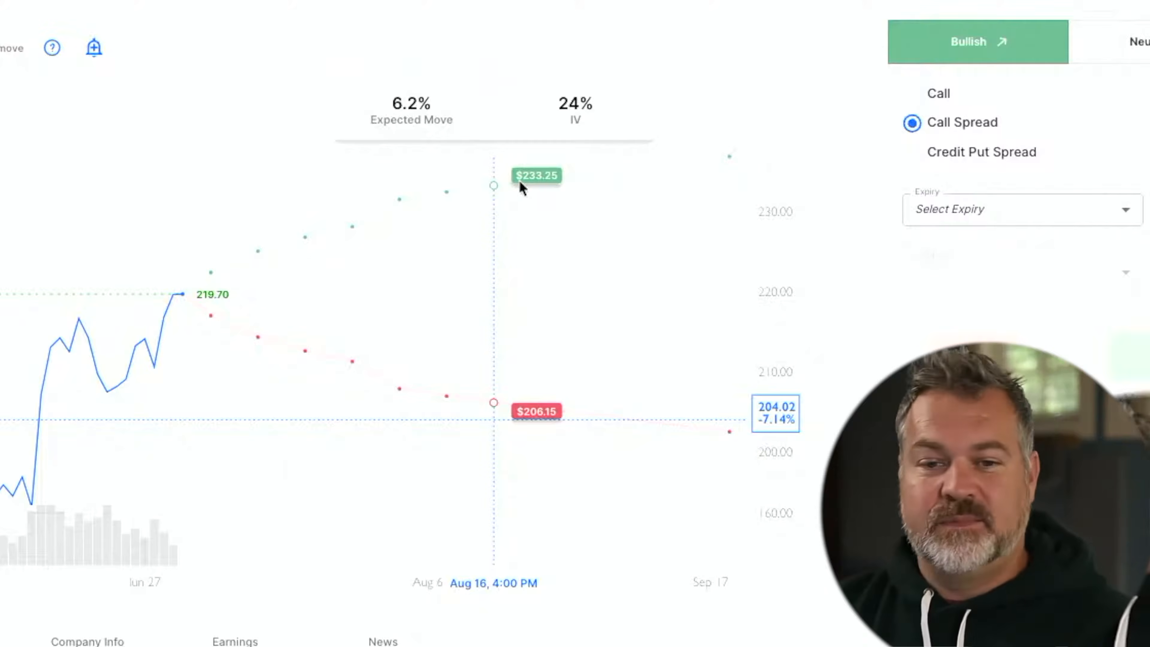
Switch back to the Trader Workstation desktop with the AAPL call diagonal
key(super+Tab)
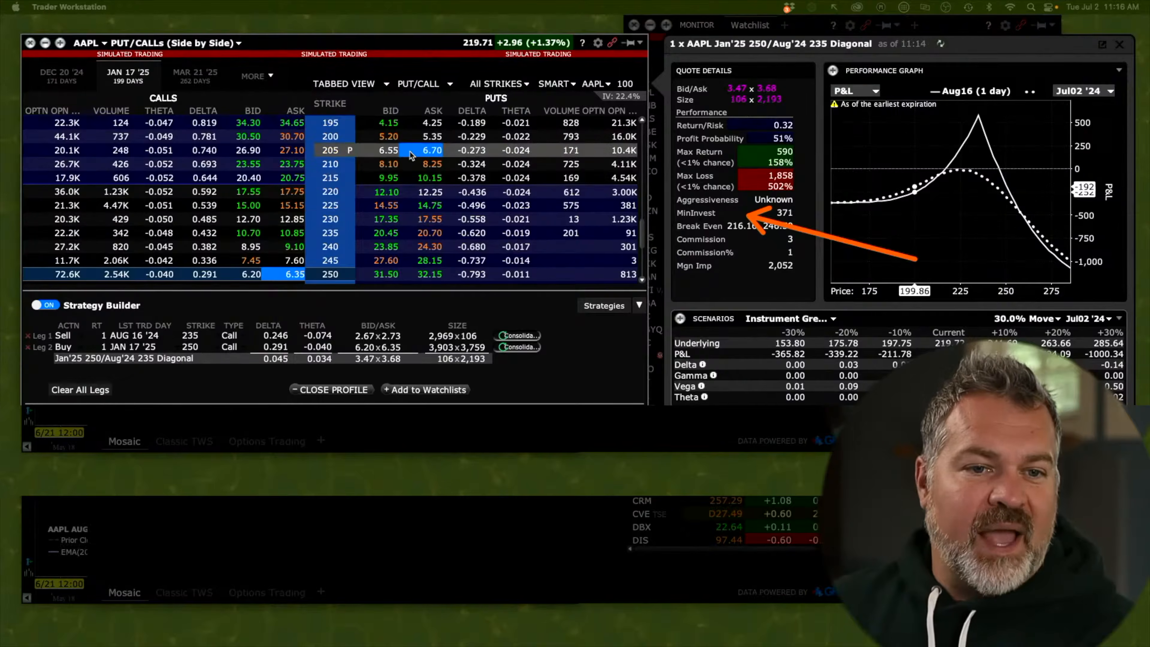
Sell the AUG 16 '24 210 put as a third leg and highlight the 208.40/253.86 break-evens
scroll(174, 109, up, 2)
click(256, 76)
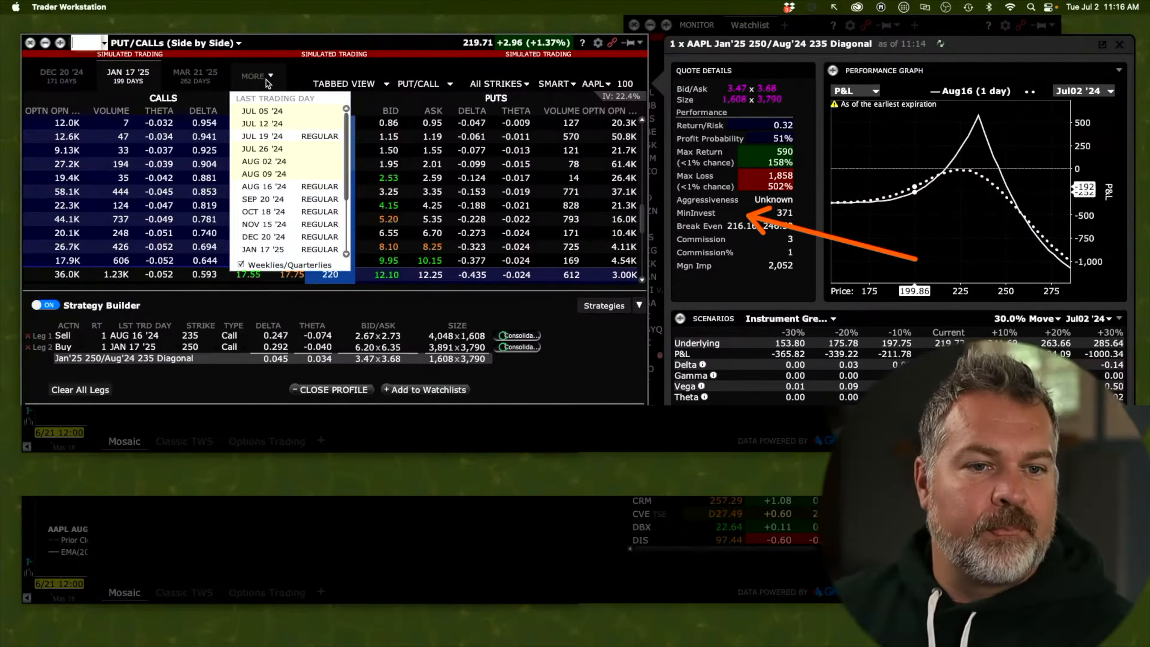
click(279, 187)
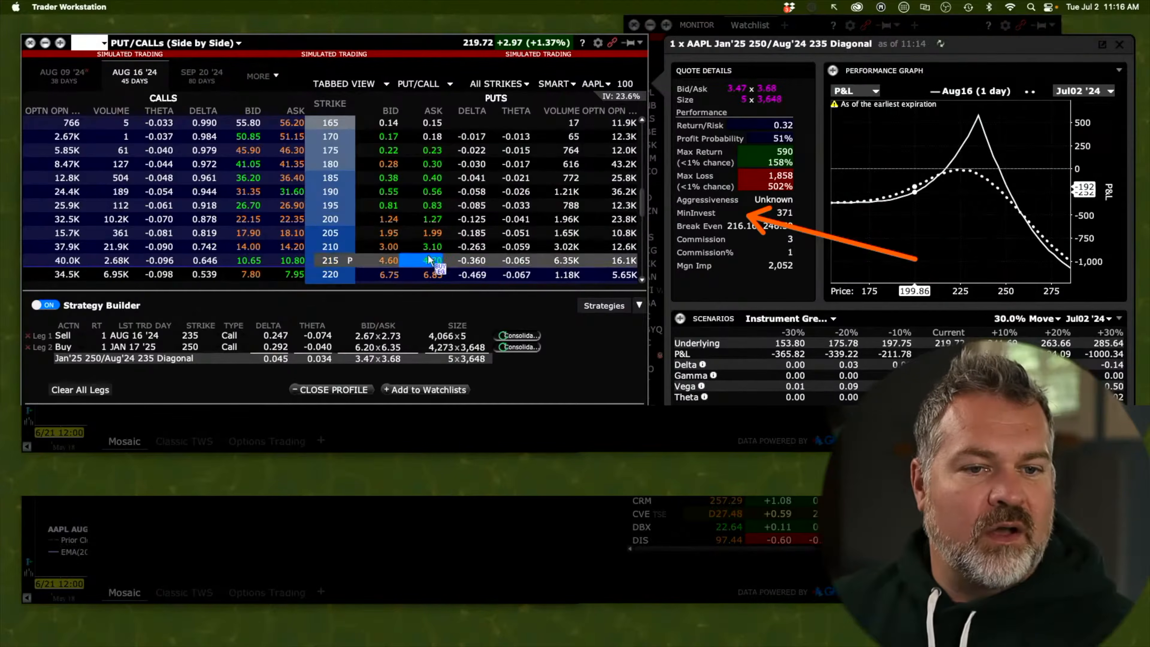
click(406, 246)
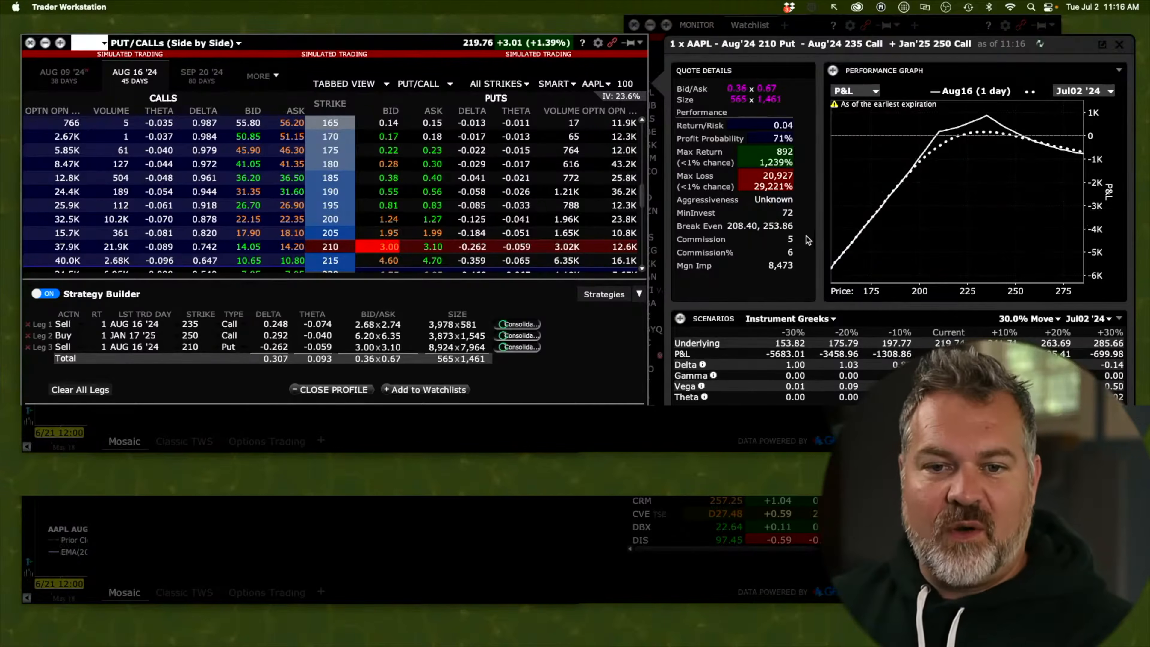
mouse_move(958, 243)
mouse_down()
mouse_move(757, 227)
mouse_move(742, 242)
mouse_move(775, 239)
mouse_up()
Switch to the AAPL dashboard desktop, annotate the 207 price level on the chart, then clear the annotations
key(ctrl+Up)
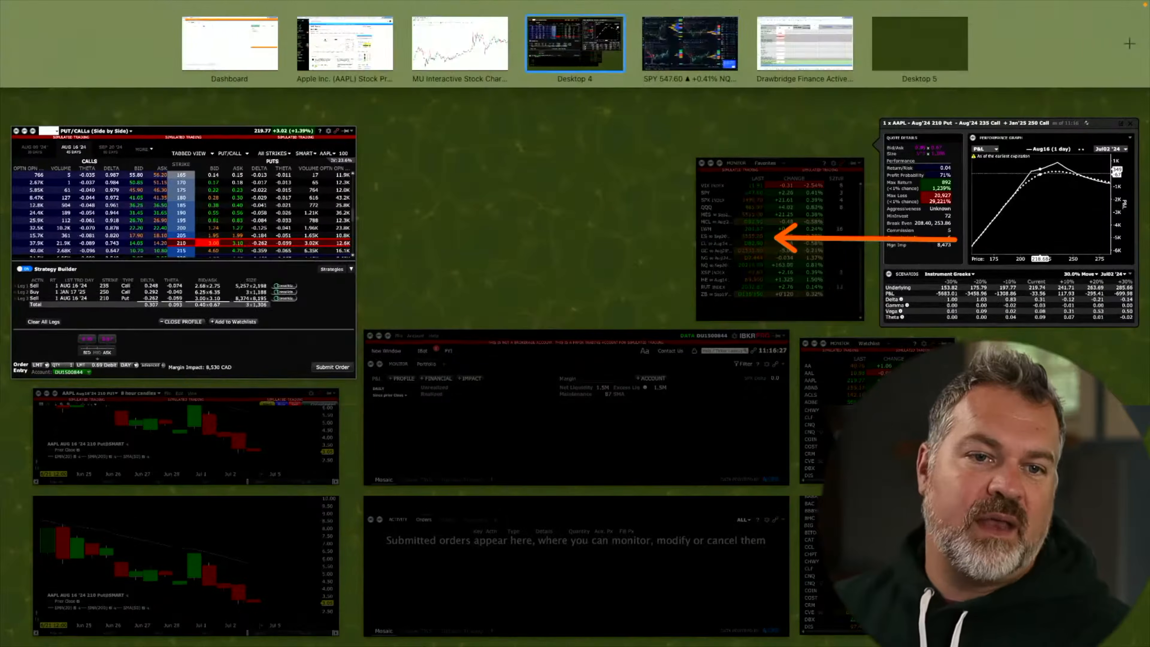
click(228, 44)
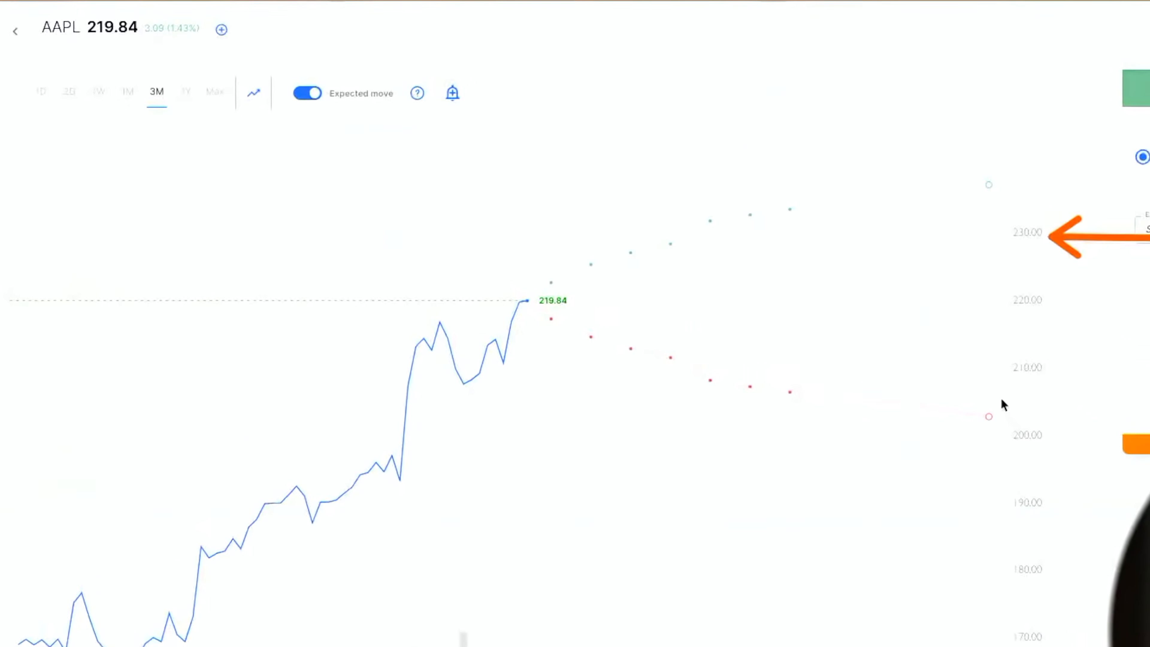
mouse_move(1010, 395)
mouse_down()
mouse_move(216, 386)
mouse_move(35, 403)
mouse_move(39, 394)
mouse_up()
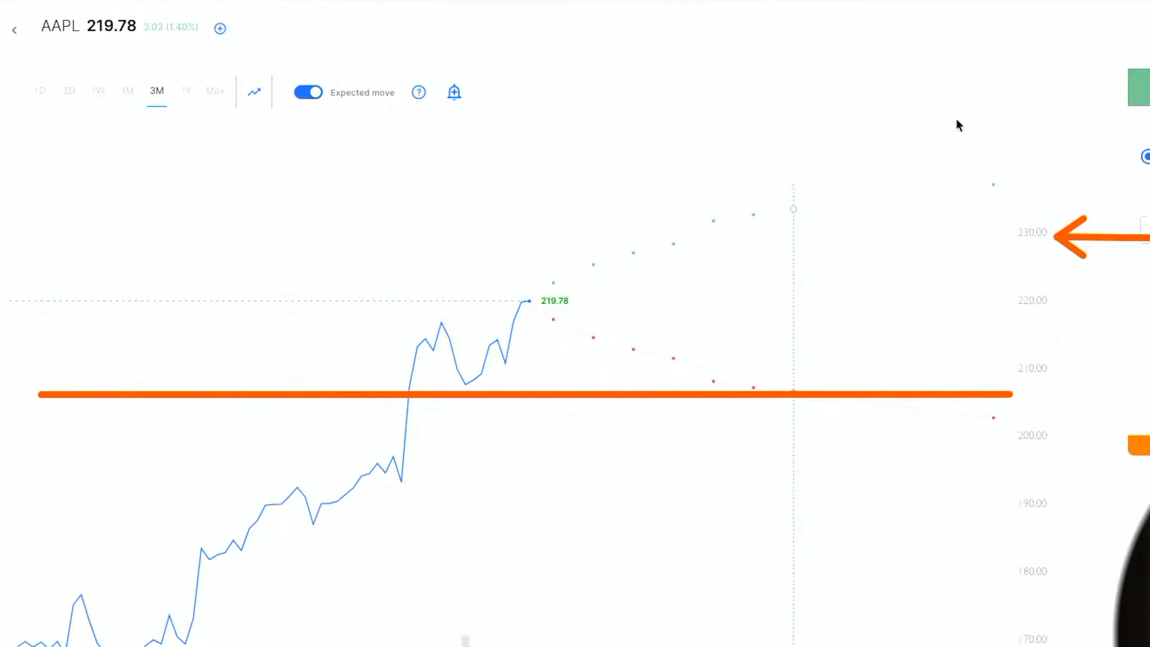
mouse_move(1025, 253)
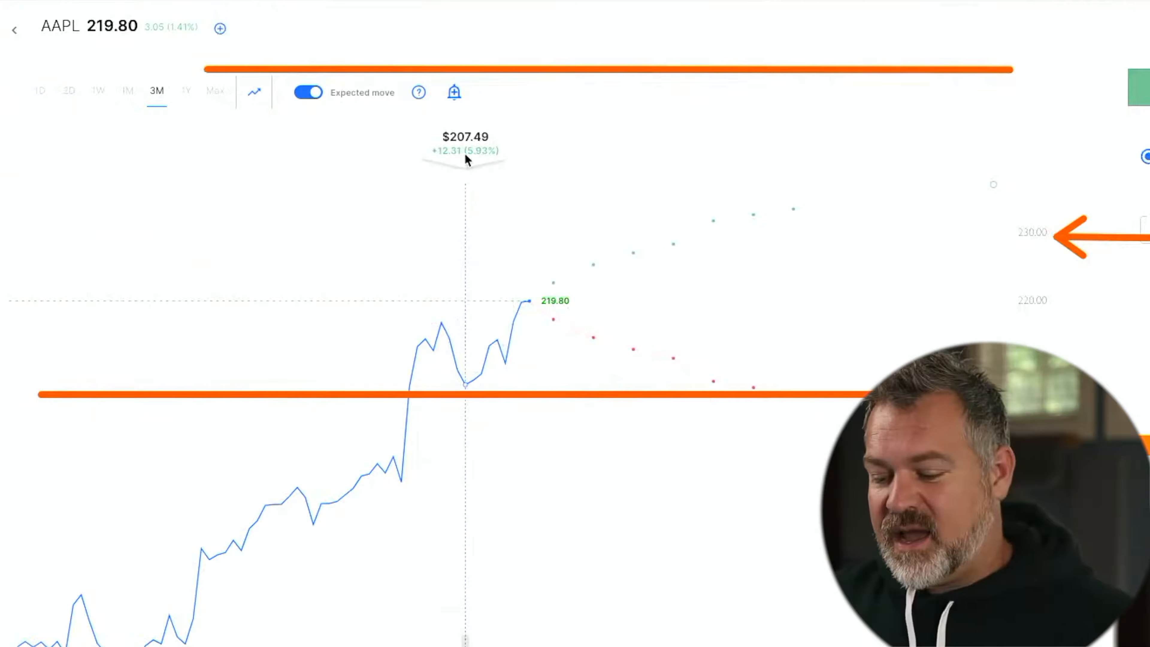
mouse_move(453, 119)
mouse_down()
mouse_move(640, 237)
mouse_move(661, 243)
mouse_move(711, 222)
mouse_move(679, 243)
mouse_move(710, 221)
mouse_move(645, 352)
mouse_move(723, 387)
mouse_move(661, 357)
mouse_move(630, 322)
mouse_move(687, 392)
mouse_move(593, 425)
mouse_move(871, 388)
mouse_move(660, 346)
mouse_move(687, 348)
mouse_move(701, 373)
mouse_move(800, 144)
mouse_move(711, 232)
mouse_move(828, 313)
mouse_move(755, 350)
mouse_up()
key(Escape)
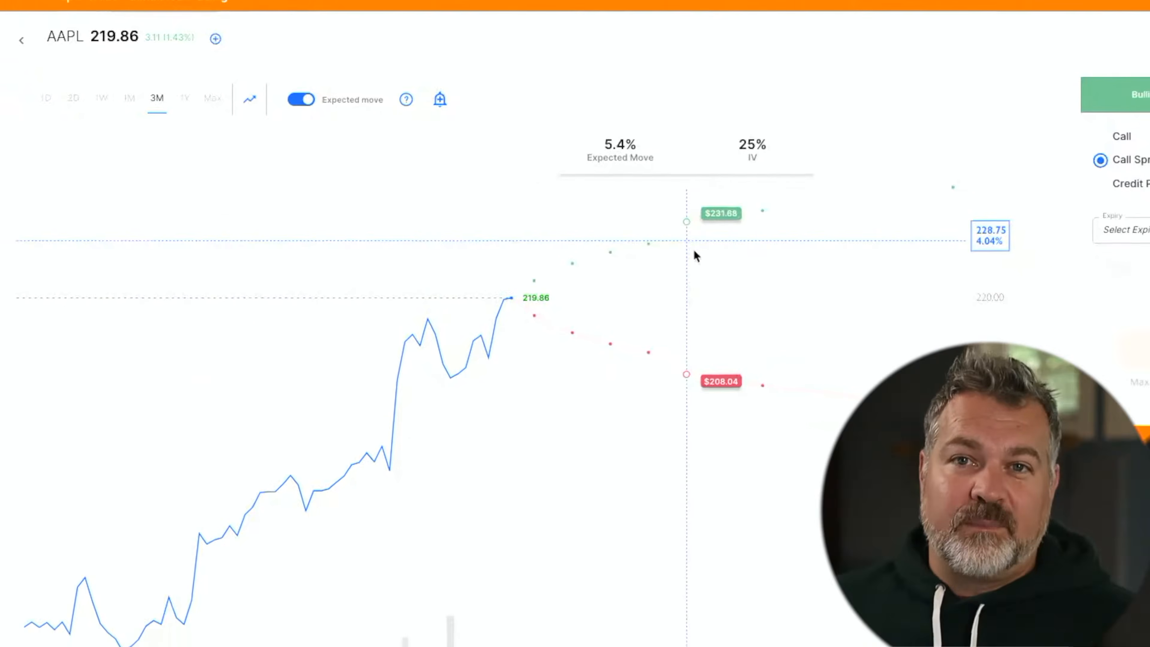
Switch to the record keeper spreadsheet and browse AAPL's D12 strategy list from Humpback to Viking
key(ctrl+Up)
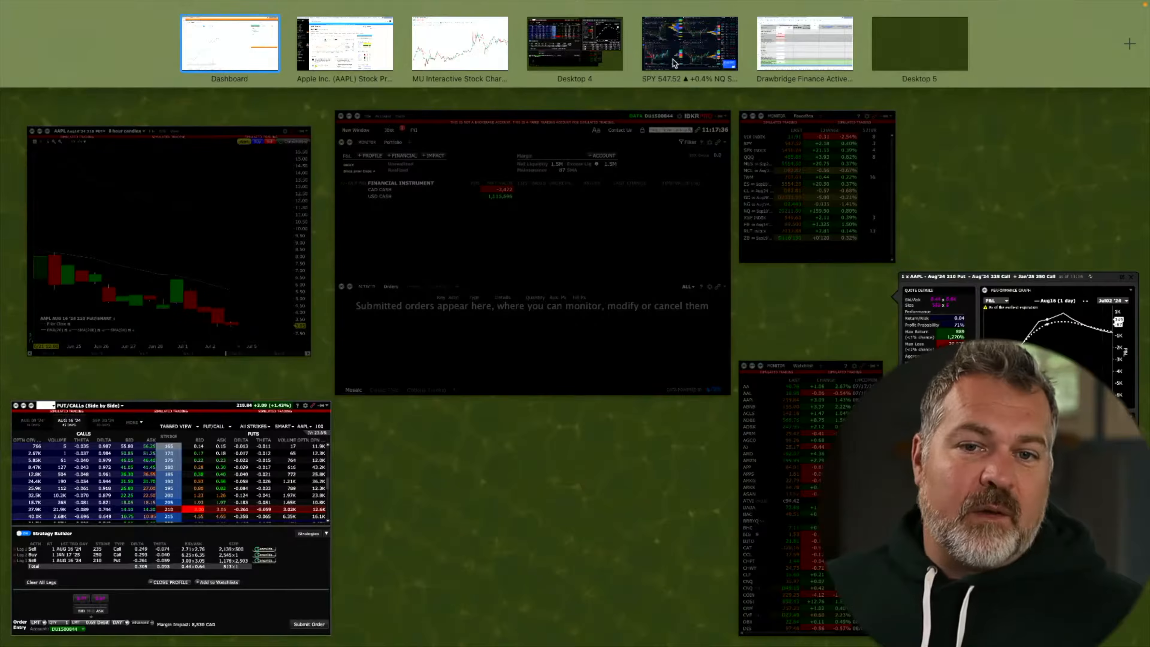
click(785, 50)
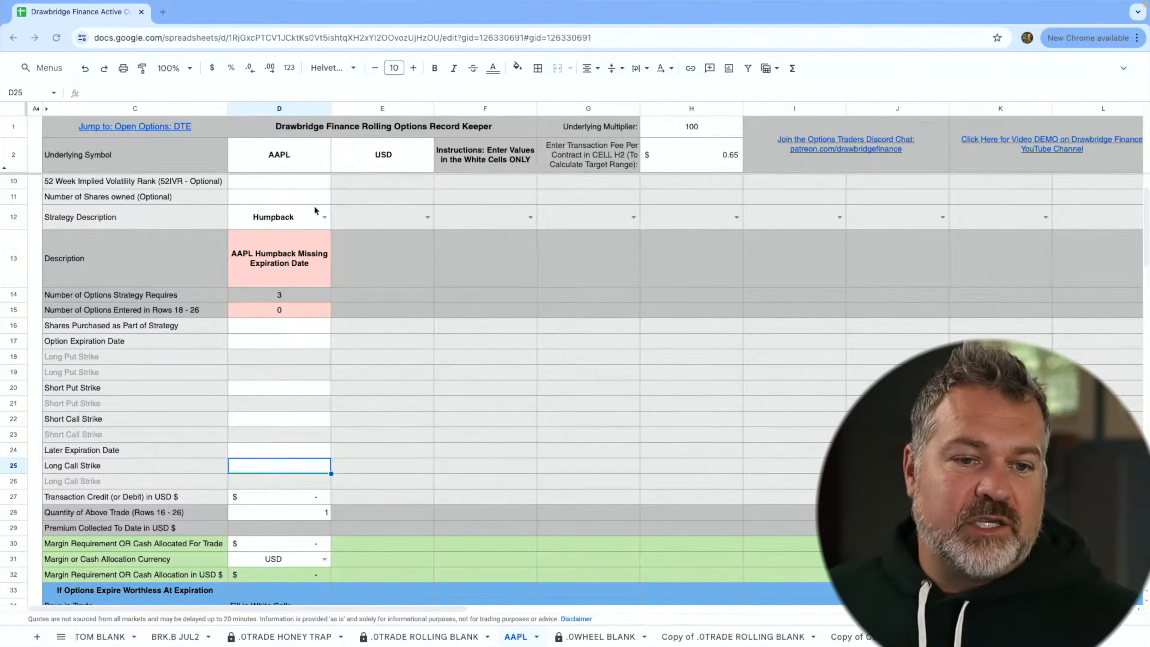
click(324, 219)
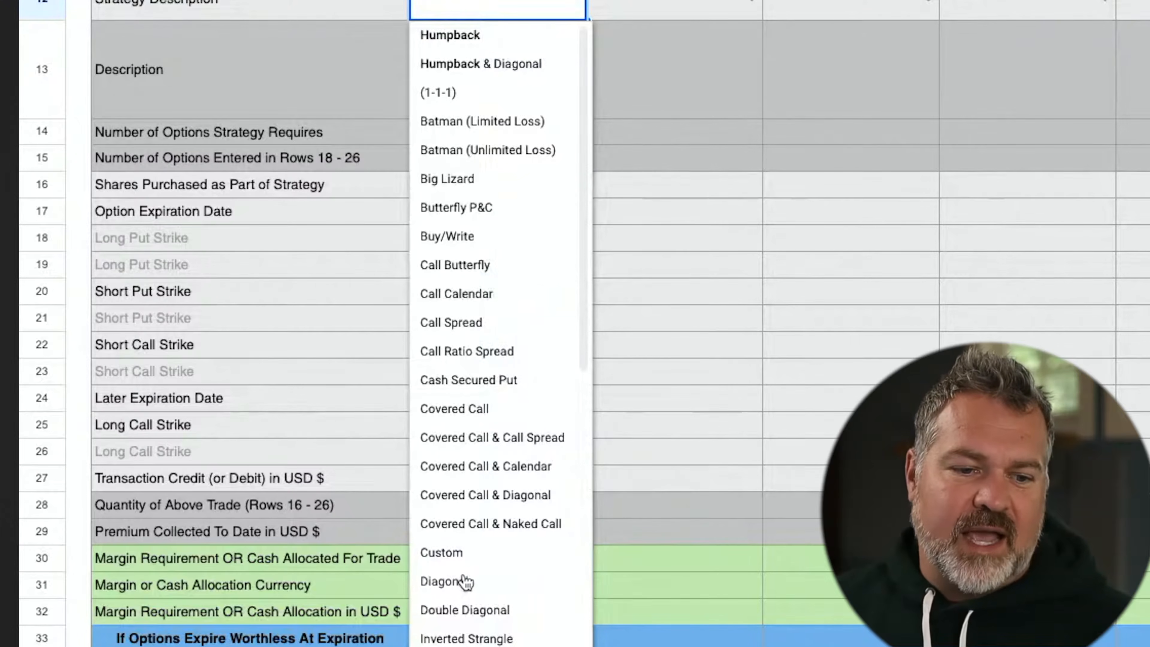
scroll(498, 494, down, 3)
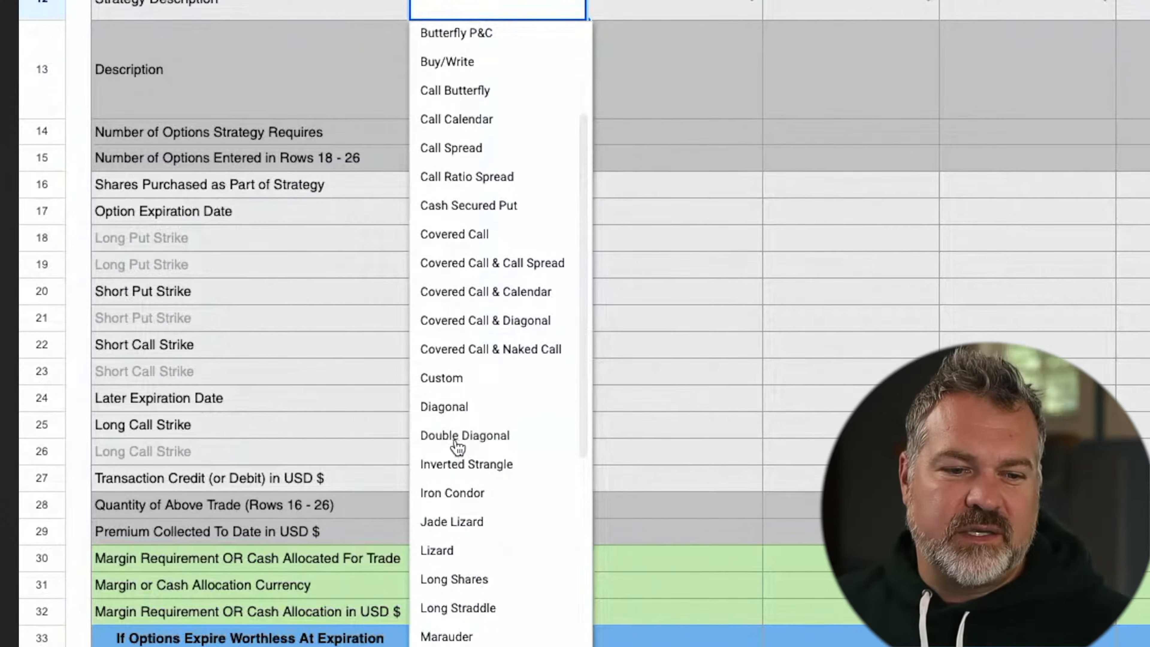
scroll(462, 444, down, 3)
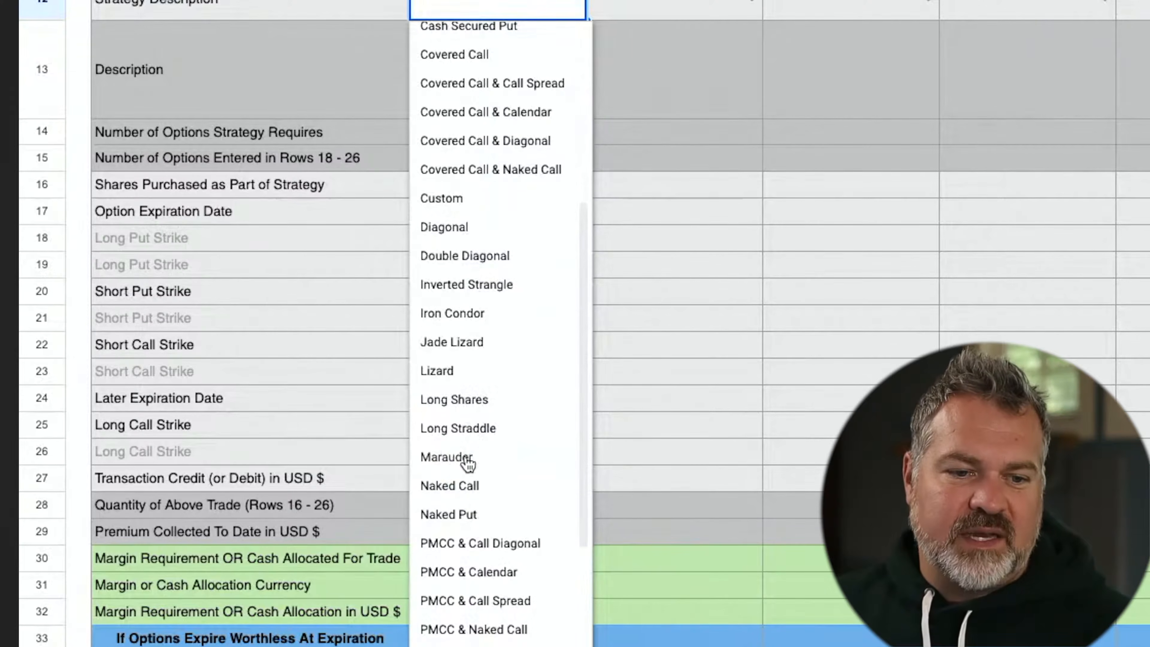
scroll(466, 464, down, 4)
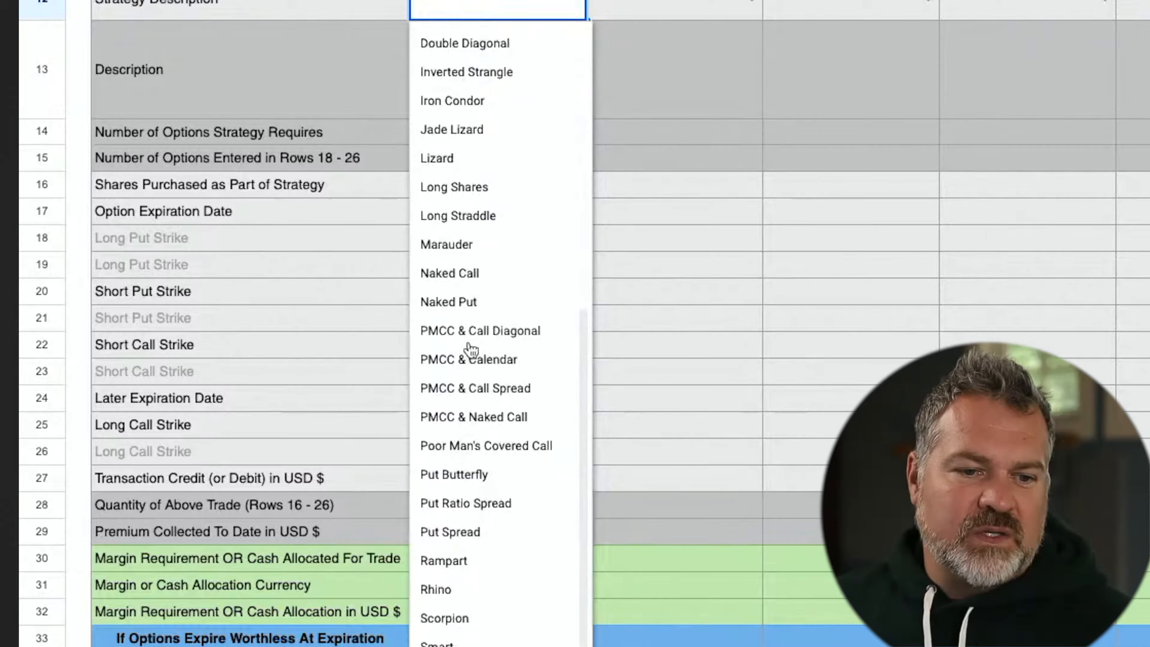
scroll(475, 393, down, 3)
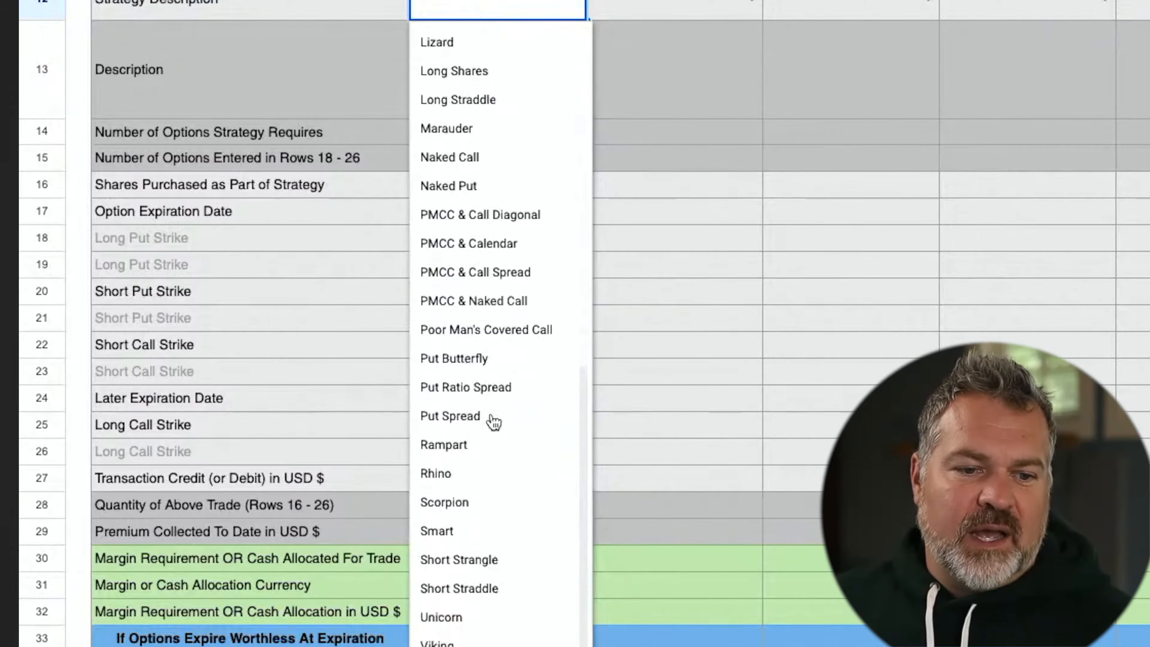